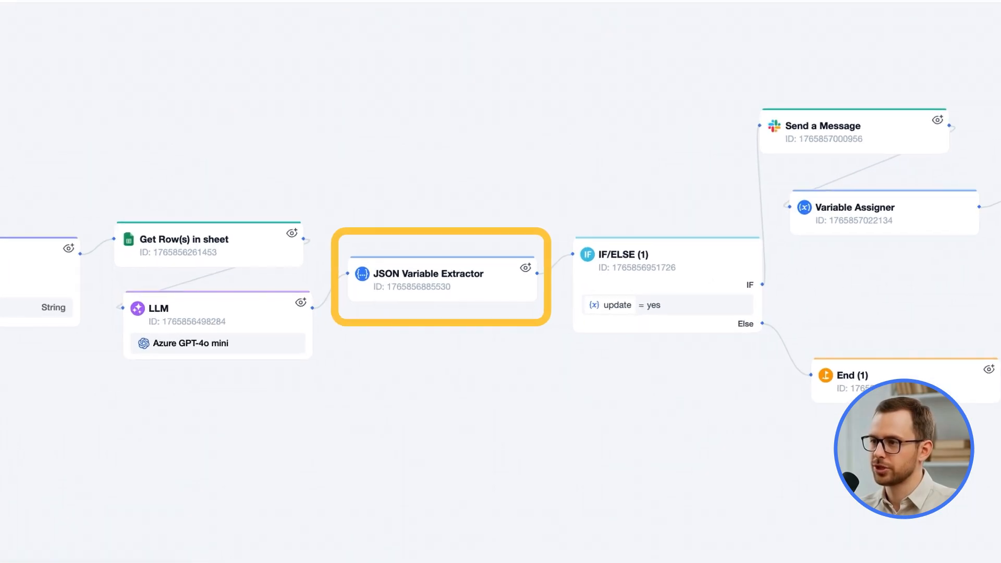
Step: Review the settings of the workflow's existing JSON Variable Extractor node and close them
{"action": "left_click", "coordinate": [417, 285]}
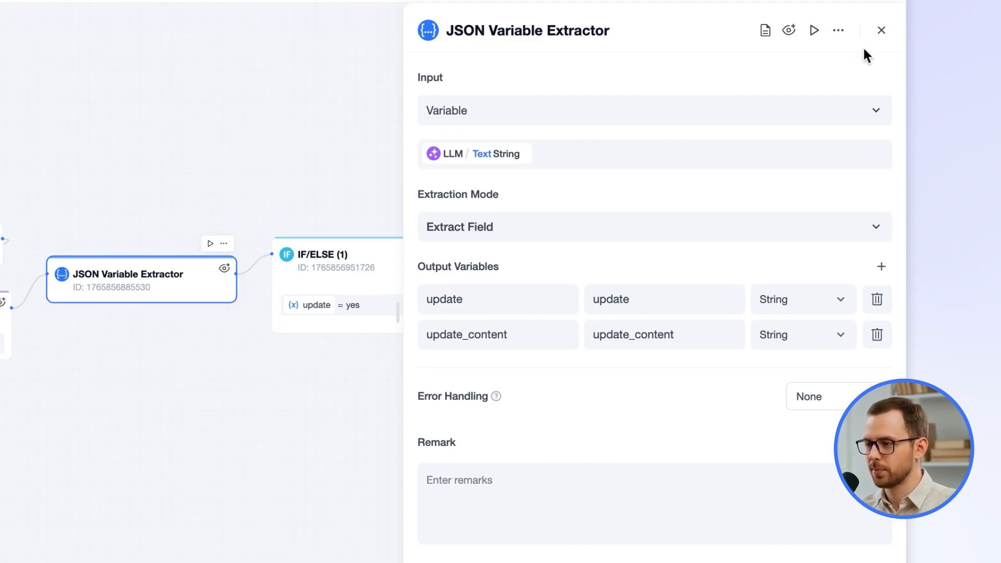
{"action": "left_click", "coordinate": [882, 30]}
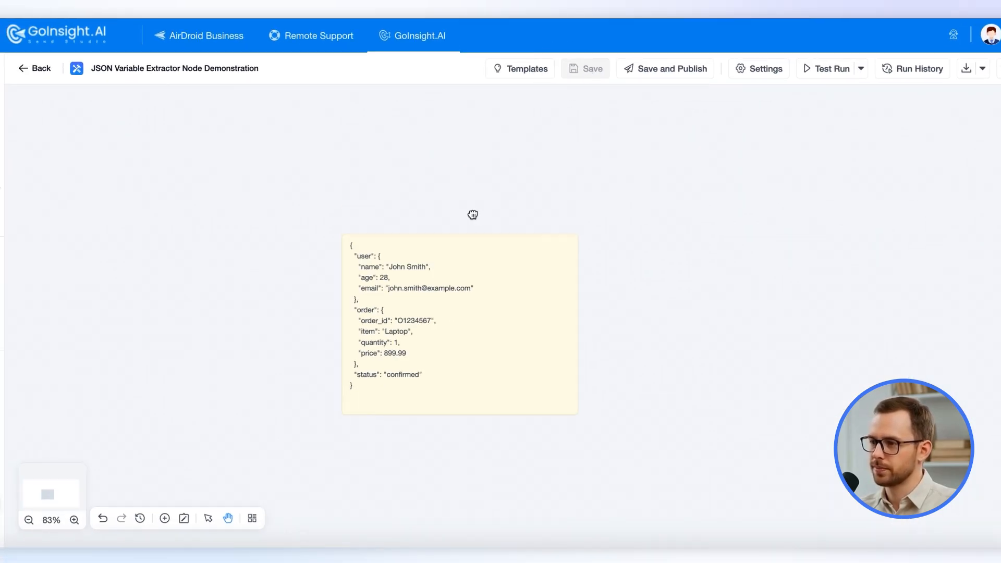
Step: Add a new JSON Variable Extractor node and place it beside the sticky note with the sample JSON
{"action": "scroll", "coordinate": [472, 214], "scroll_direction": "up", "scroll_amount": 1}
{"action": "left_click_drag", "start_coordinate": [471, 215], "coordinate": [455, 305]}
{"action": "left_click_drag", "start_coordinate": [487, 197], "coordinate": [546, 109]}
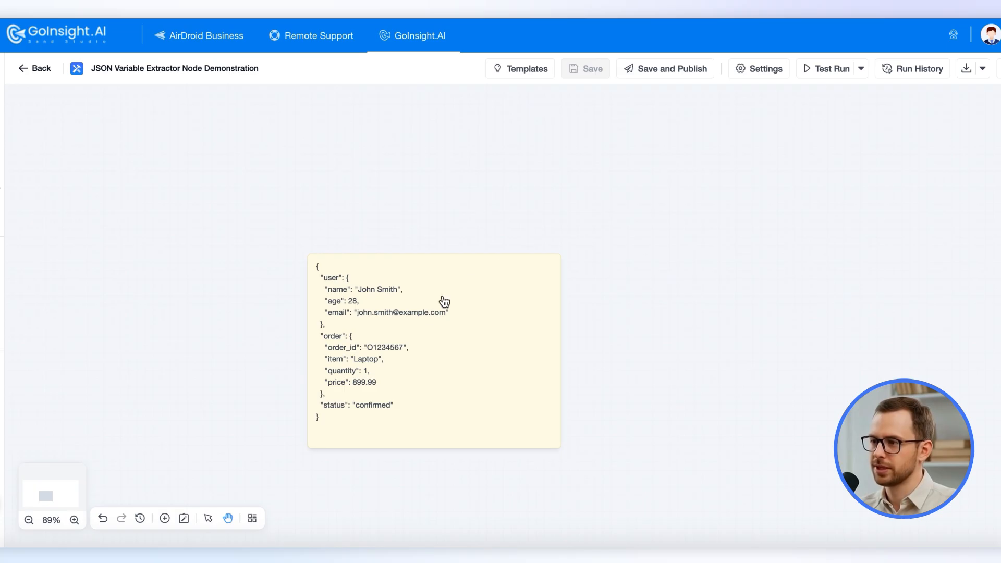
{"action": "scroll", "coordinate": [440, 300], "scroll_direction": "up", "scroll_amount": 3}
{"action": "left_click_drag", "start_coordinate": [684, 335], "coordinate": [550, 281]}
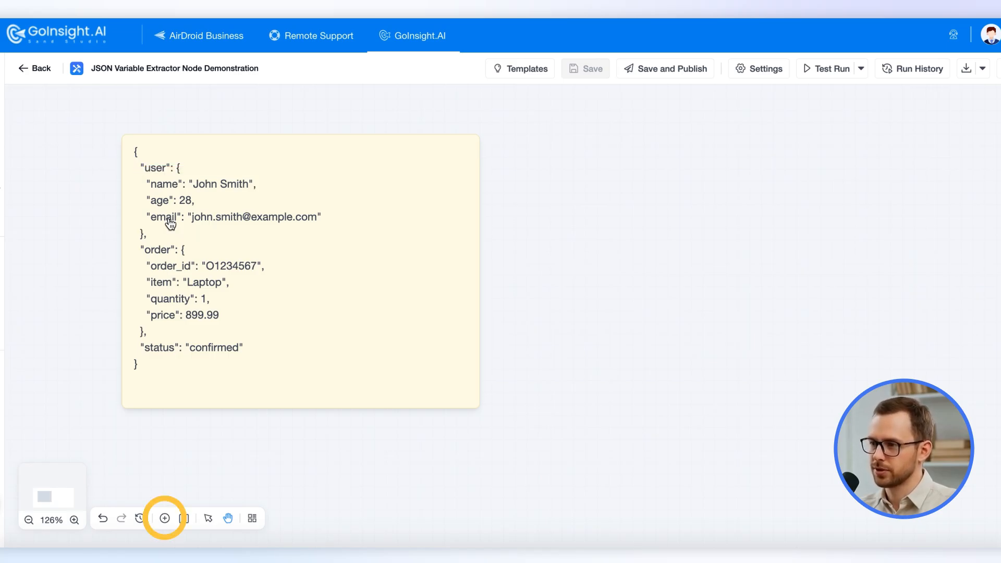
{"action": "left_click", "coordinate": [165, 519]}
{"action": "scroll", "coordinate": [223, 441], "scroll_direction": "down", "scroll_amount": 3}
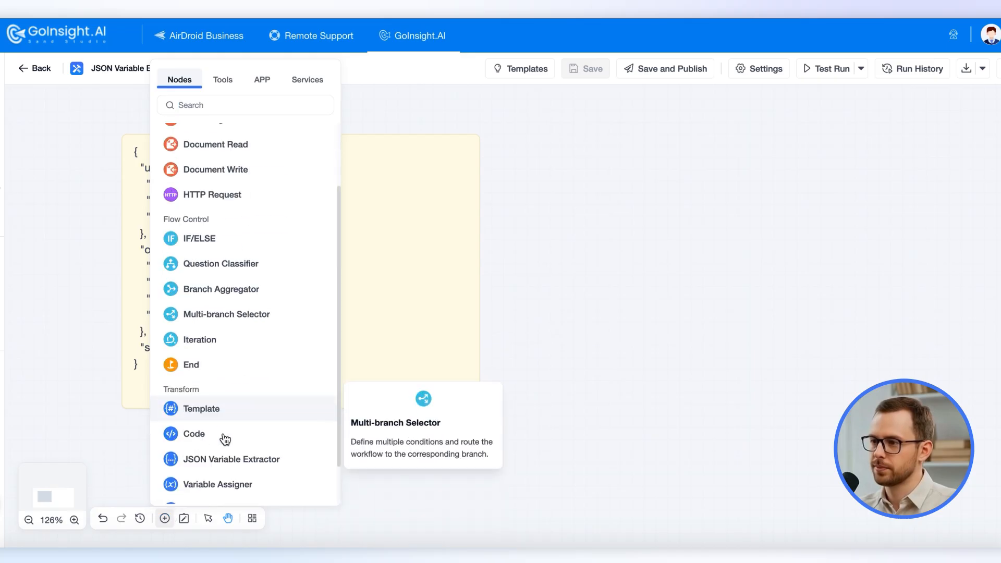
{"action": "left_click", "coordinate": [250, 440]}
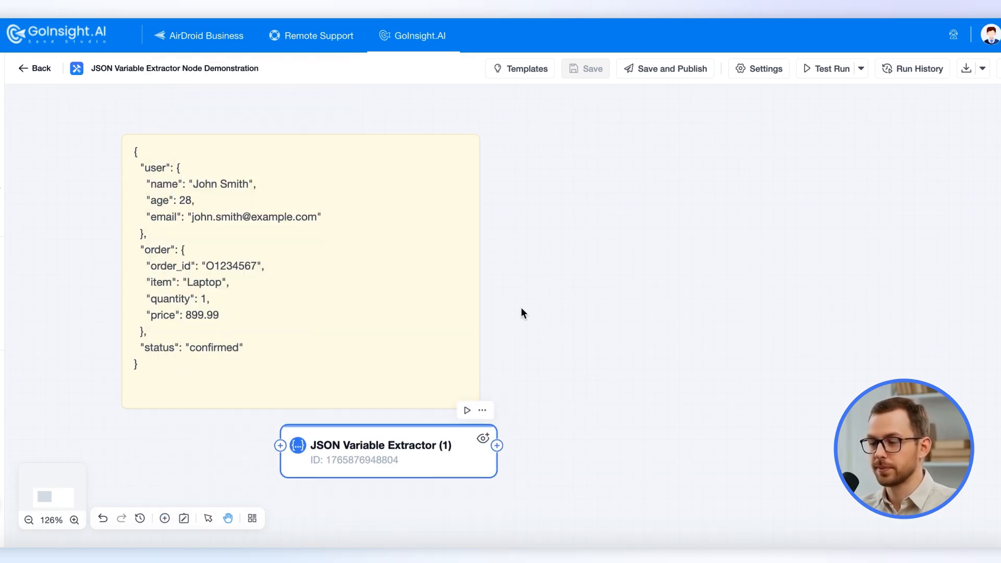
{"action": "left_click", "coordinate": [549, 211]}
{"action": "left_click_drag", "start_coordinate": [637, 222], "coordinate": [495, 219]}
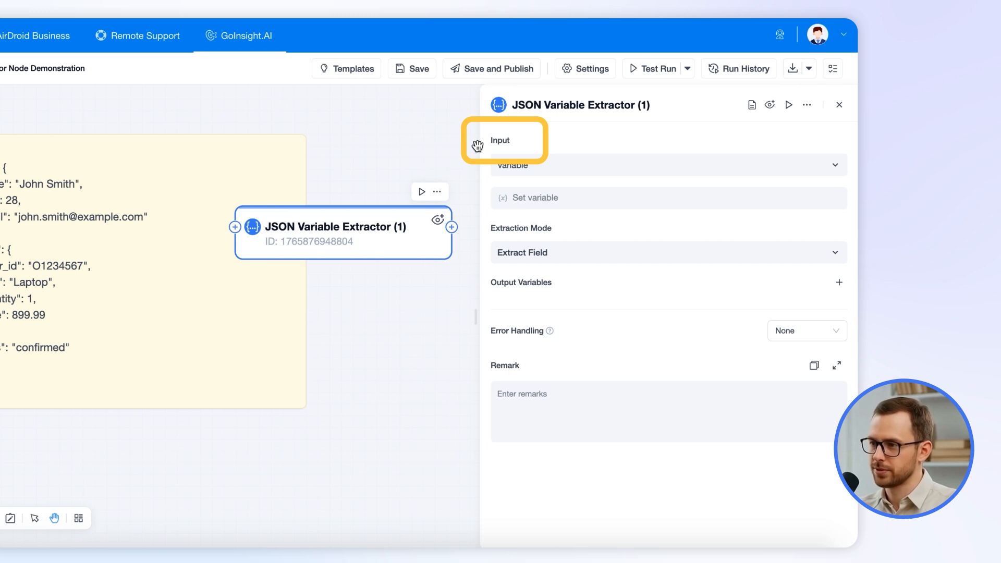
Step: Configure the new extractor with Value input and Extract Field mode, and add one output variable
{"action": "left_click", "coordinate": [552, 171]}
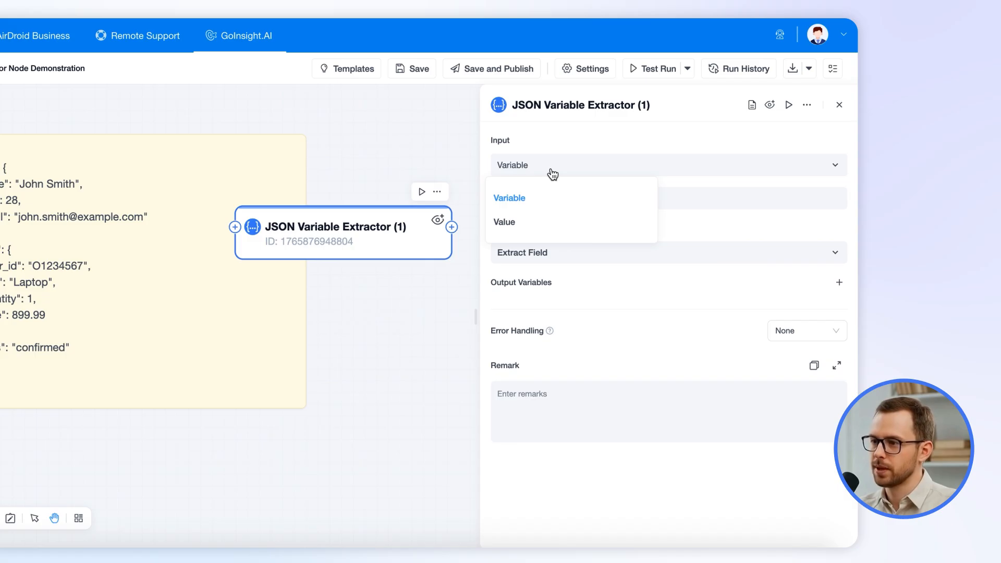
{"action": "left_click", "coordinate": [538, 222]}
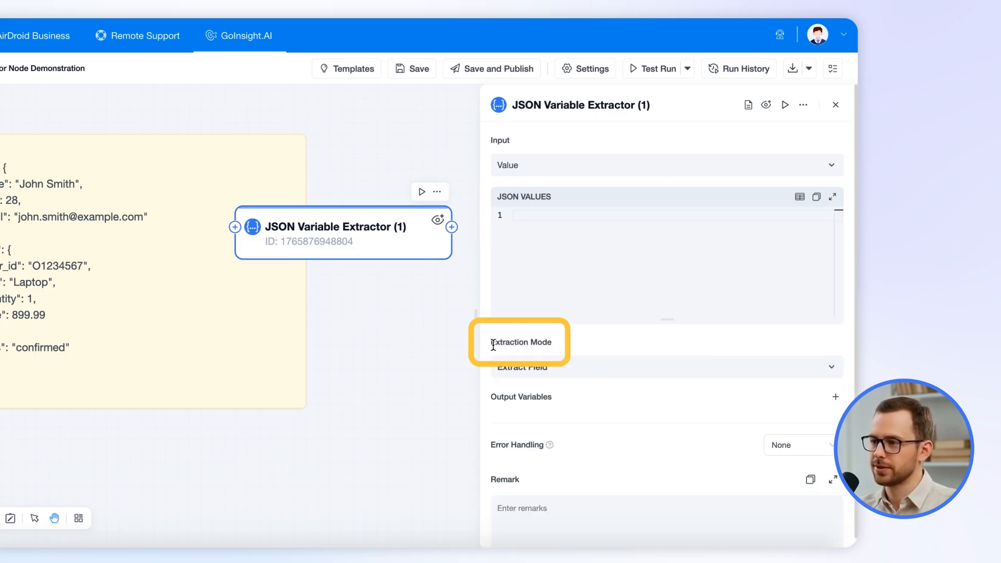
{"action": "left_click", "coordinate": [571, 368]}
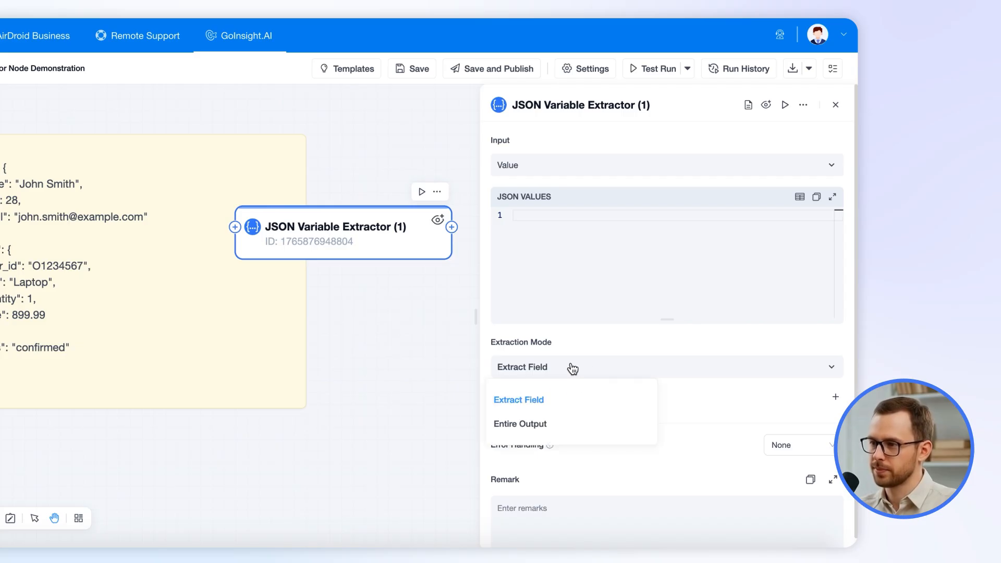
{"action": "left_click", "coordinate": [519, 424]}
{"action": "left_click", "coordinate": [539, 372]}
{"action": "left_click", "coordinate": [540, 398]}
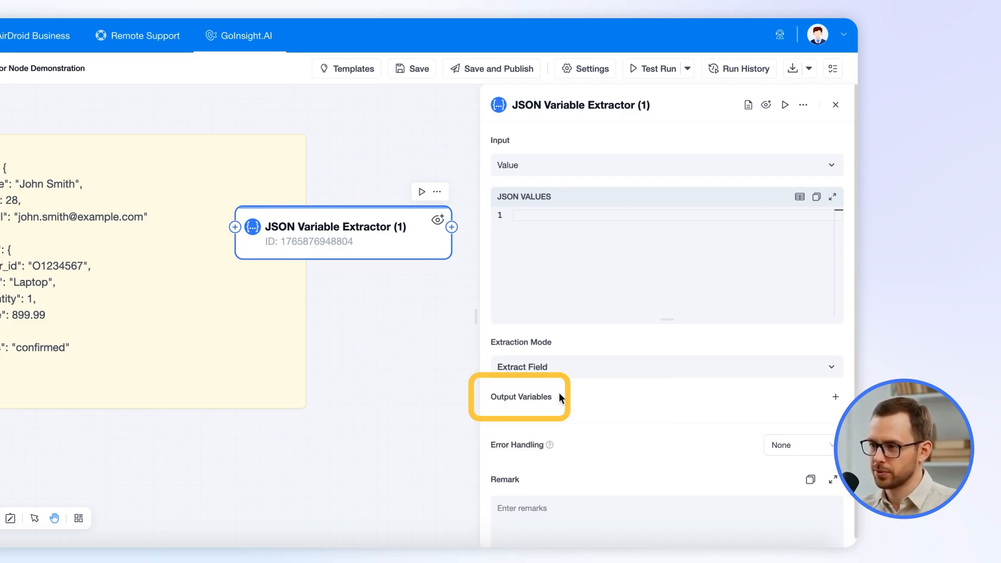
{"action": "left_click", "coordinate": [835, 397]}
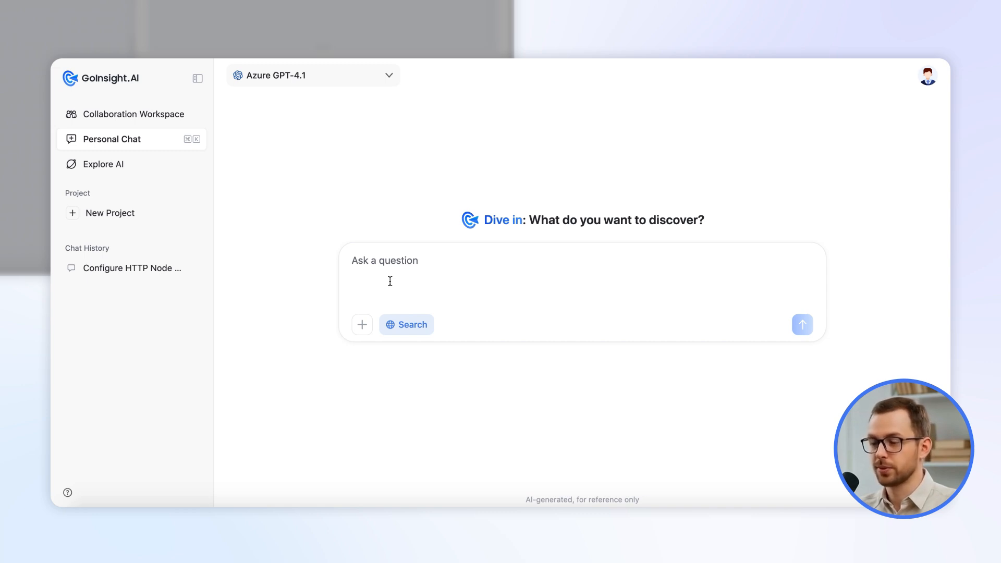
Step: In the GoInsight.AI personal chat, ask how to extract the "name" field from the sample JSON, and copy the suggested path user.name
{"action": "key", "text": "super+v"}
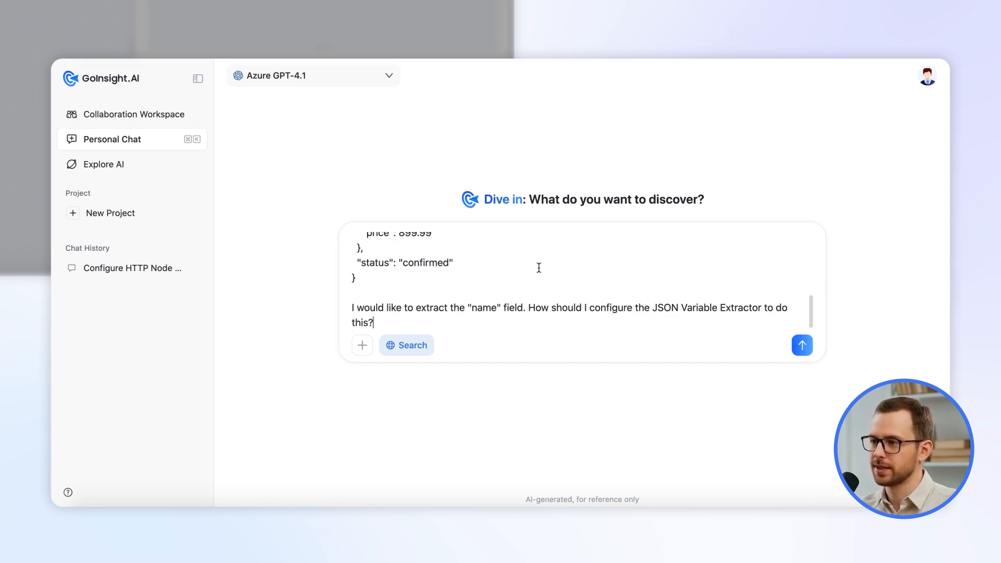
{"action": "scroll", "coordinate": [539, 267], "scroll_direction": "up", "scroll_amount": 10}
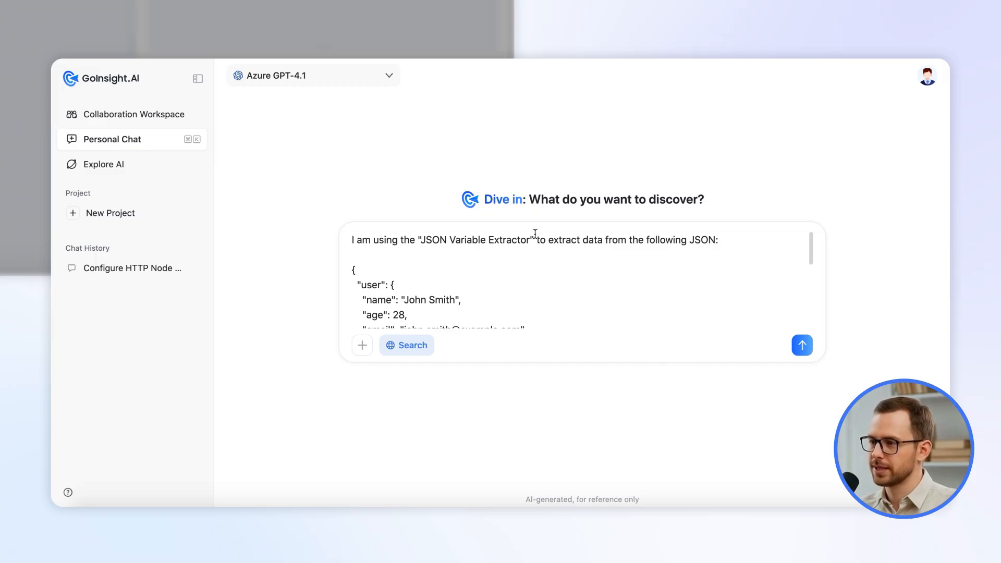
{"action": "scroll", "coordinate": [650, 260], "scroll_direction": "down", "scroll_amount": 10}
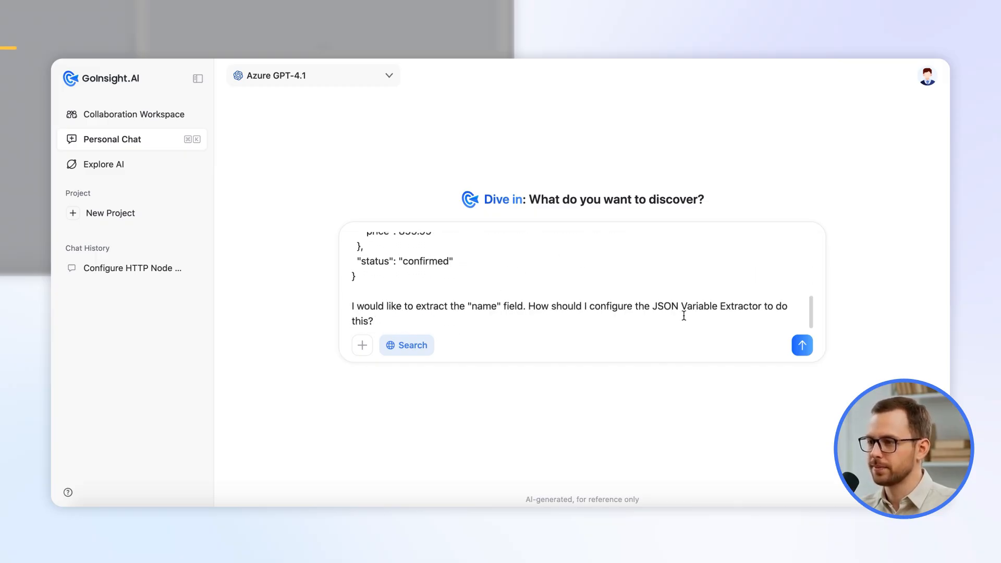
{"action": "left_click", "coordinate": [802, 345]}
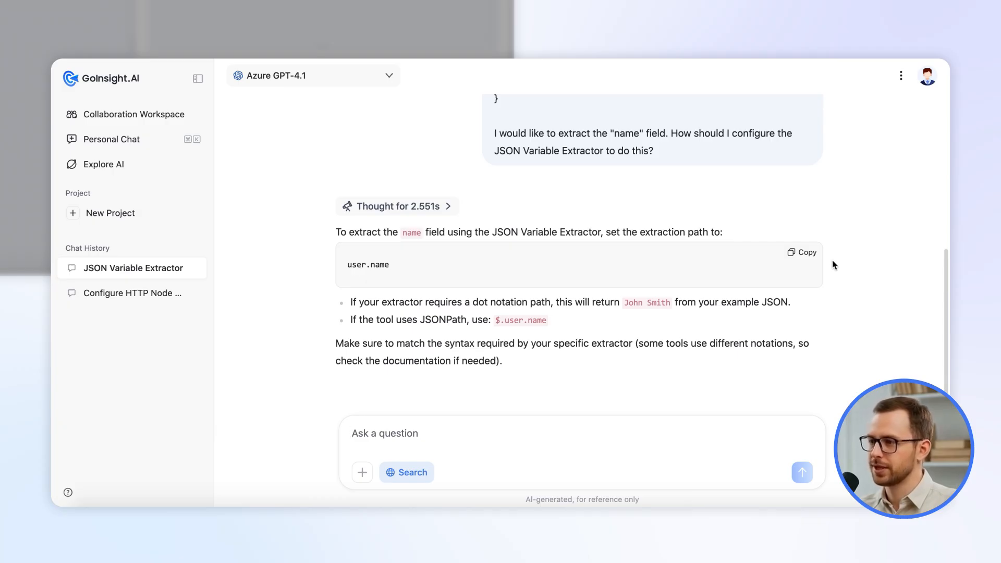
{"action": "left_click", "coordinate": [796, 258]}
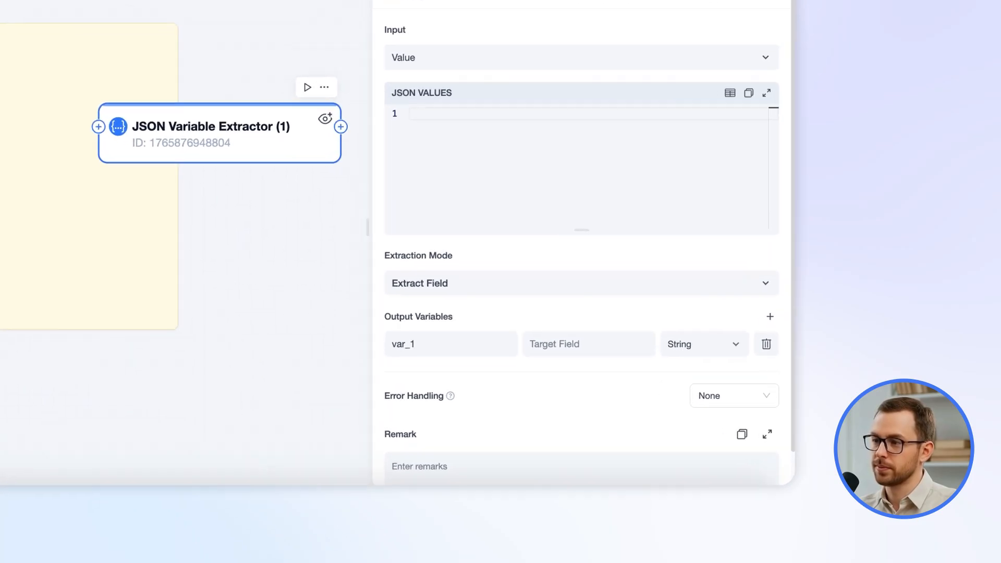
Step: Back in the new extractor, set the output variable's target field to user.name and its name to name
{"action": "left_click", "coordinate": [594, 364]}
{"action": "key", "text": "ctrl+v"}
{"action": "double_click", "coordinate": [607, 364]}
{"action": "key", "text": "ctrl+c"}
{"action": "double_click", "coordinate": [480, 364]}
{"action": "key", "text": "ctrl+v"}
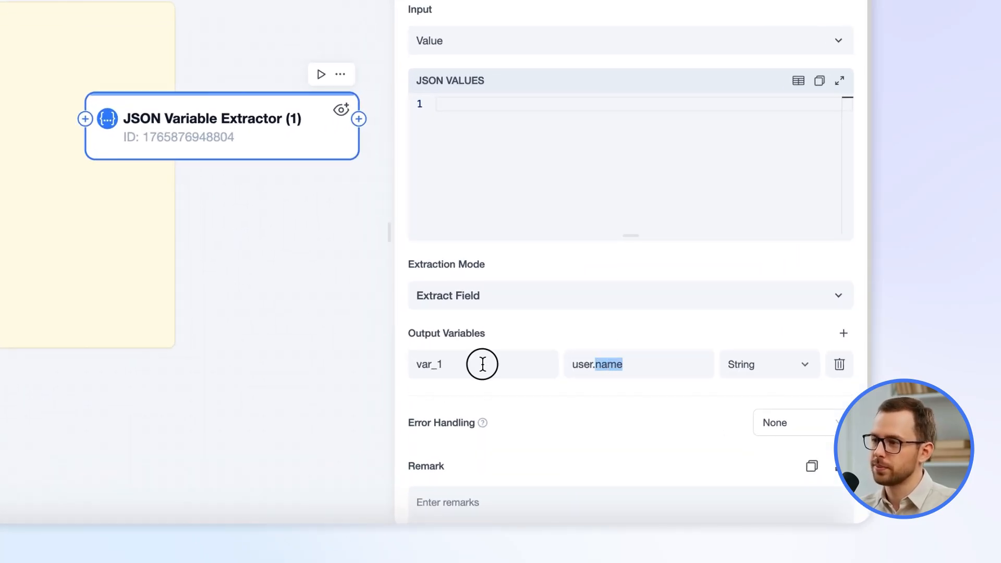
Step: Copy the complete sample JSON from the sticky note into the new extractor's JSON values
{"action": "left_click", "coordinate": [209, 240]}
{"action": "key", "text": "ctrl+a"}
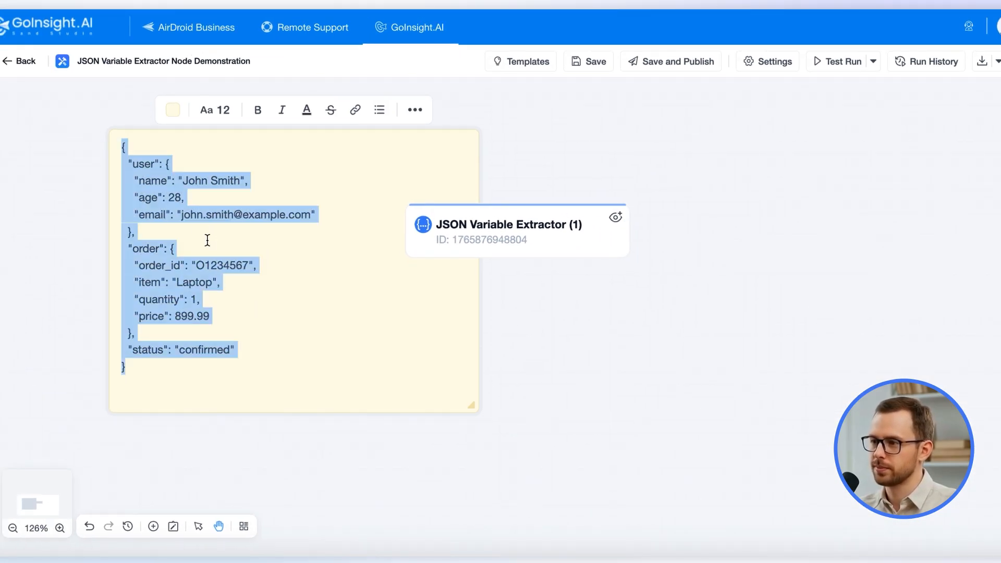
{"action": "key", "text": "ctrl+c"}
{"action": "left_click", "coordinate": [530, 233]}
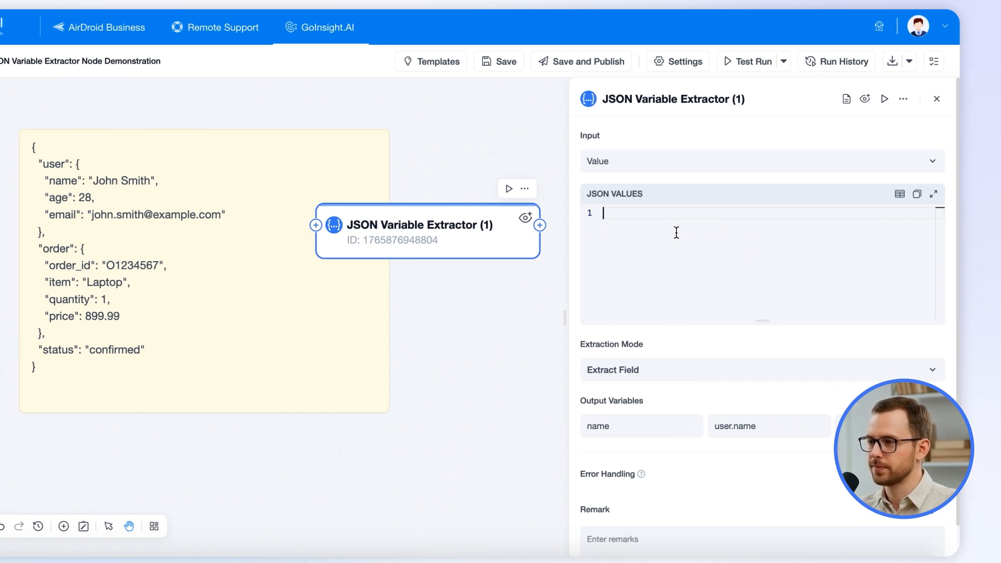
{"action": "left_click", "coordinate": [765, 230]}
{"action": "key", "text": "ctrl+v"}
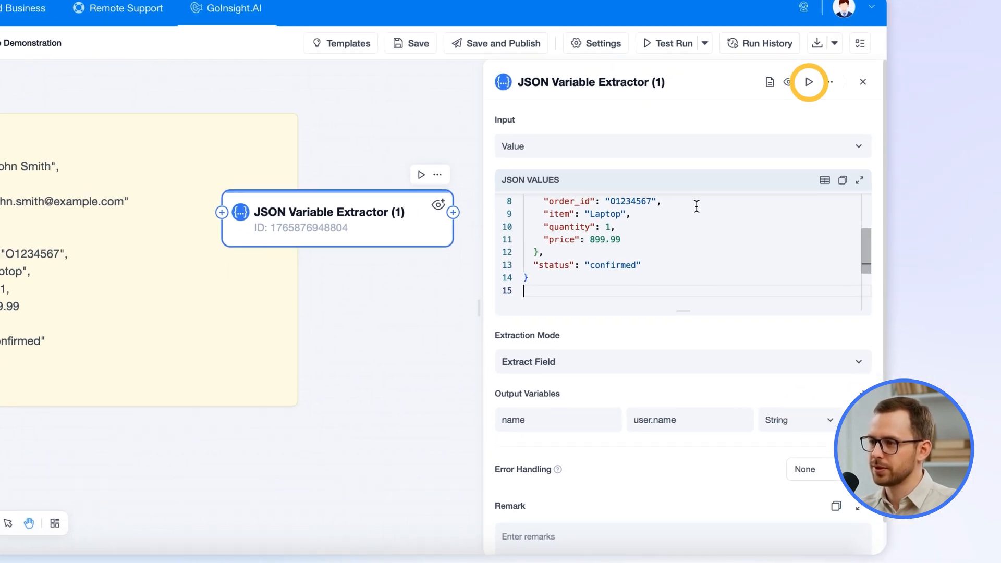
Step: Test run the new JSON Variable Extractor node, view its output as a table, and close the test run
{"action": "left_click", "coordinate": [885, 99]}
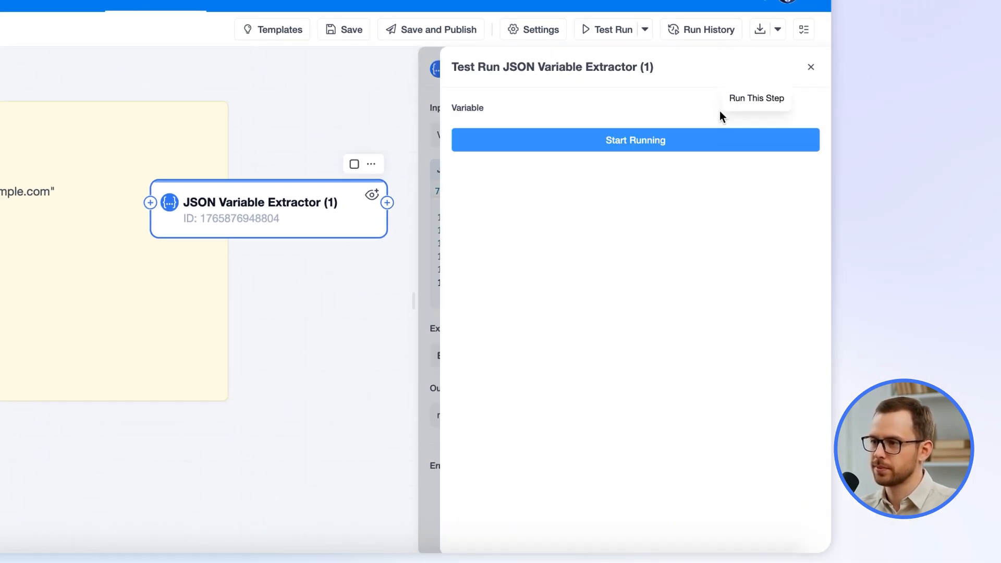
{"action": "left_click", "coordinate": [651, 155]}
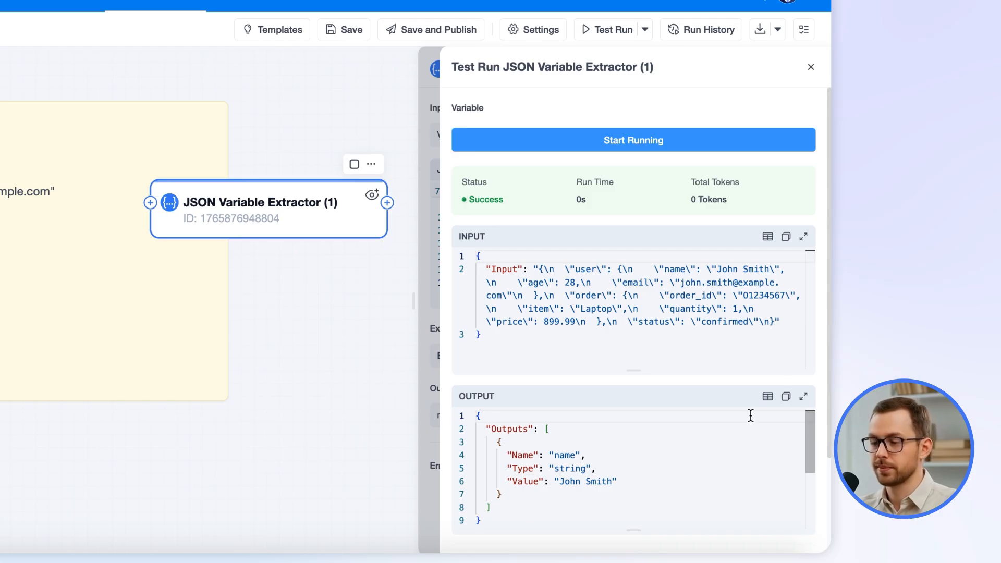
{"action": "left_click", "coordinate": [767, 397]}
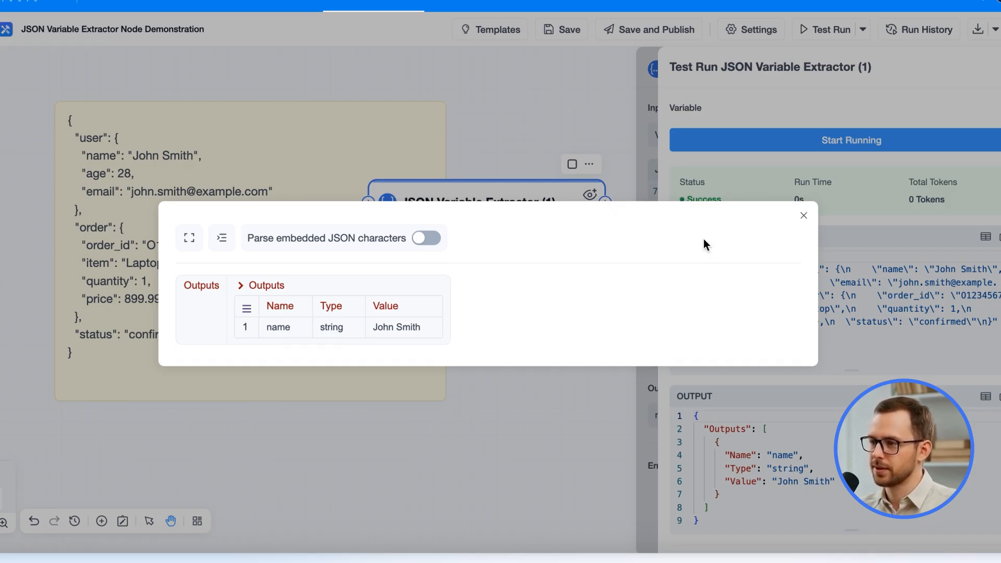
{"action": "left_click", "coordinate": [803, 217]}
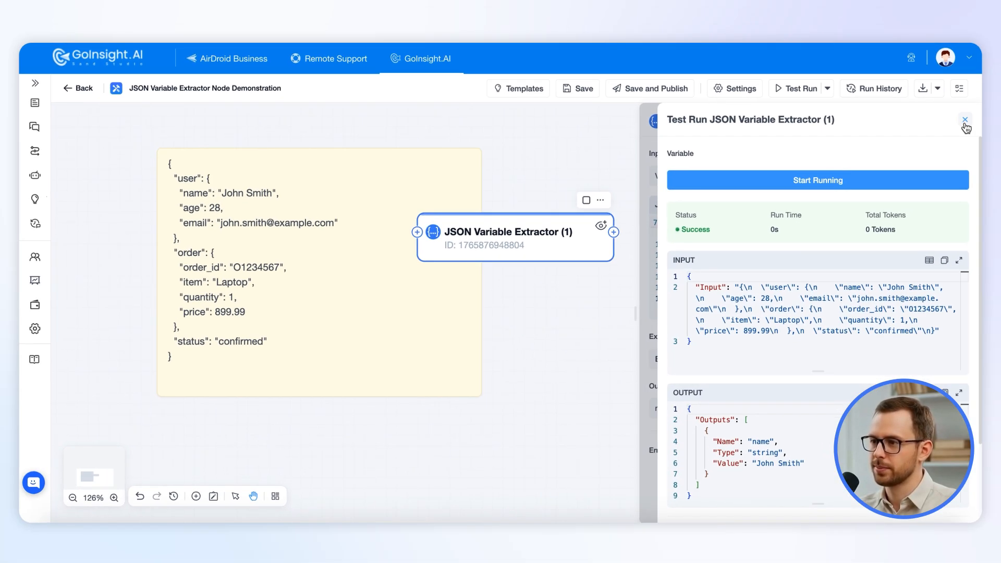
{"action": "left_click", "coordinate": [964, 125]}
{"action": "left_click", "coordinate": [964, 125]}
Step: Return to the main workflow and check its scheduled triggers among the publishing options without changing them
{"action": "scroll", "coordinate": [709, 379], "scroll_direction": "up", "scroll_amount": 5}
{"action": "scroll", "coordinate": [654, 329], "scroll_direction": "down", "scroll_amount": 10}
{"action": "left_click_drag", "start_coordinate": [821, 376], "coordinate": [623, 391]}
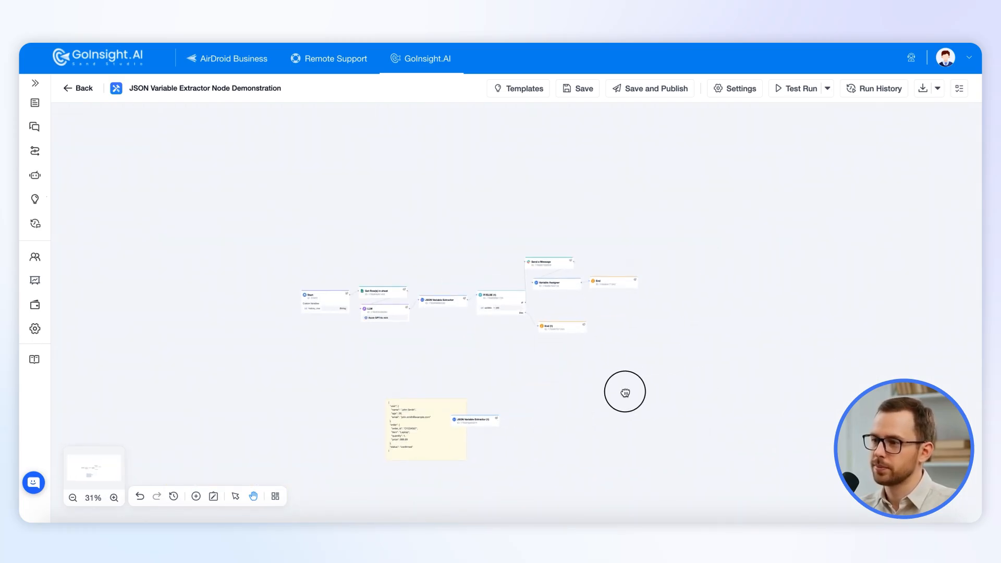
{"action": "scroll", "coordinate": [454, 380], "scroll_direction": "up", "scroll_amount": 5}
{"action": "scroll", "coordinate": [471, 389], "scroll_direction": "up", "scroll_amount": 1}
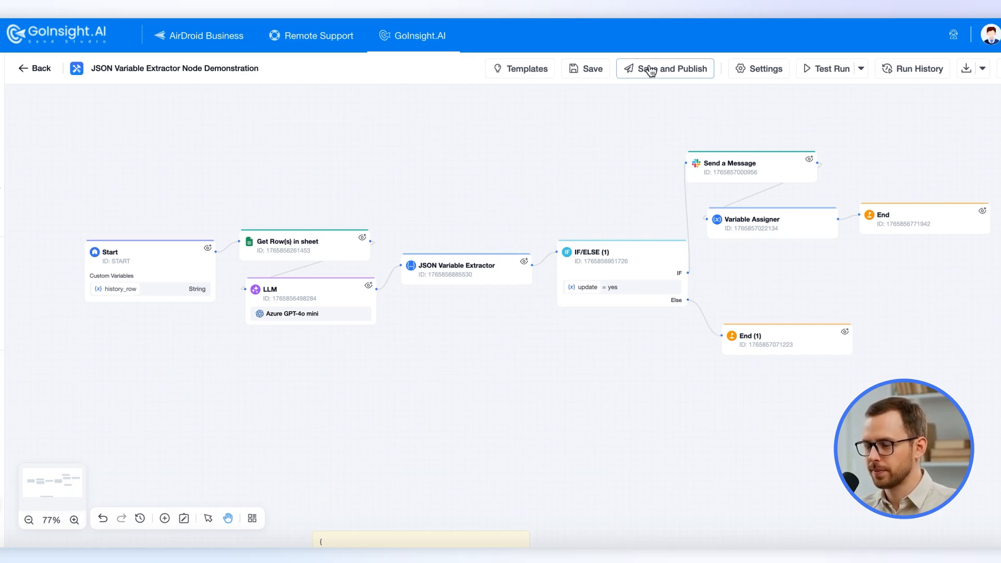
{"action": "left_click", "coordinate": [651, 72]}
{"action": "left_click", "coordinate": [606, 219]}
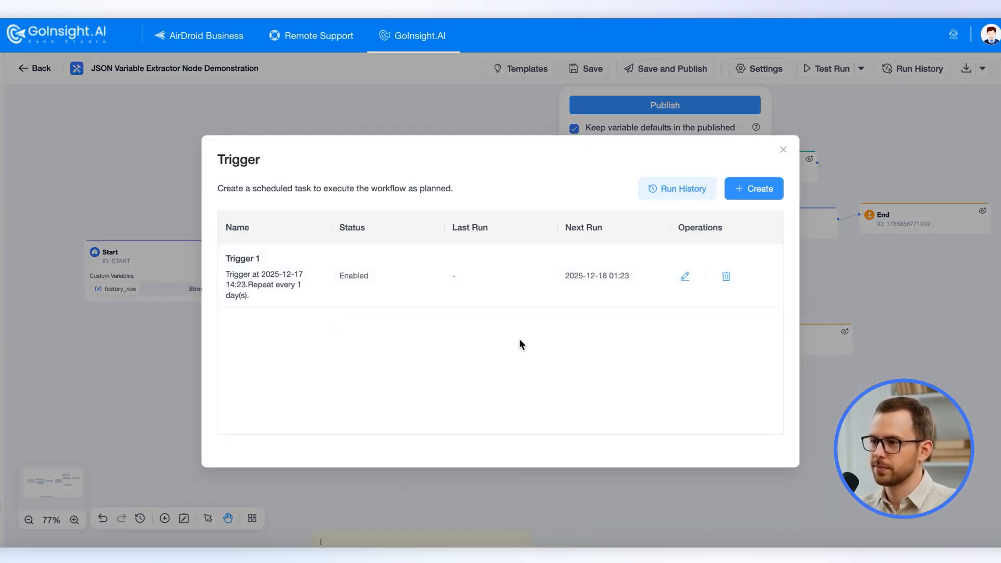
{"action": "left_click", "coordinate": [783, 150]}
{"action": "left_click", "coordinate": [418, 163]}
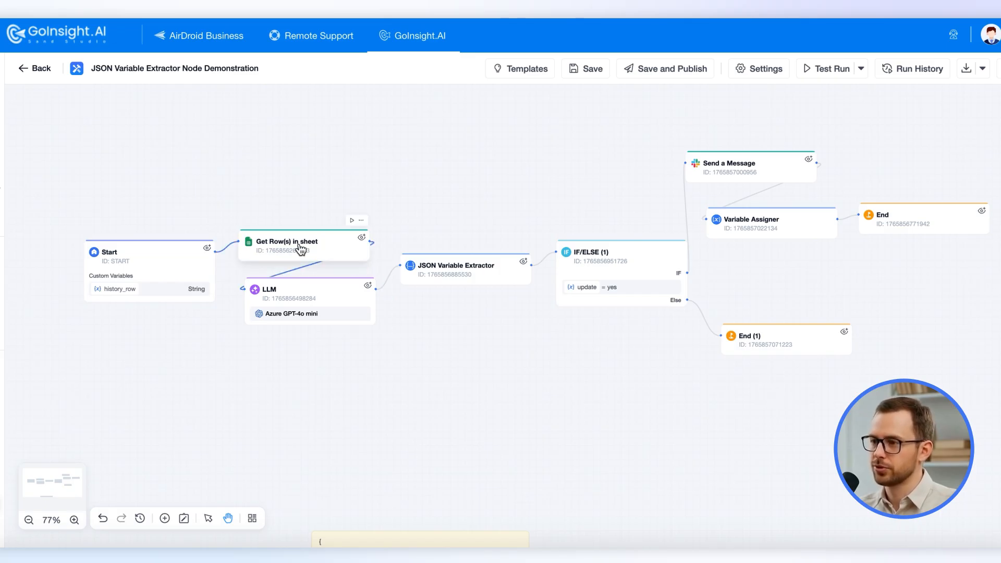
Step: Examine the Get Row(s) in sheet, LLM and Start nodes, including the history_row variable's default value and the LLM prompts
{"action": "left_click", "coordinate": [301, 249]}
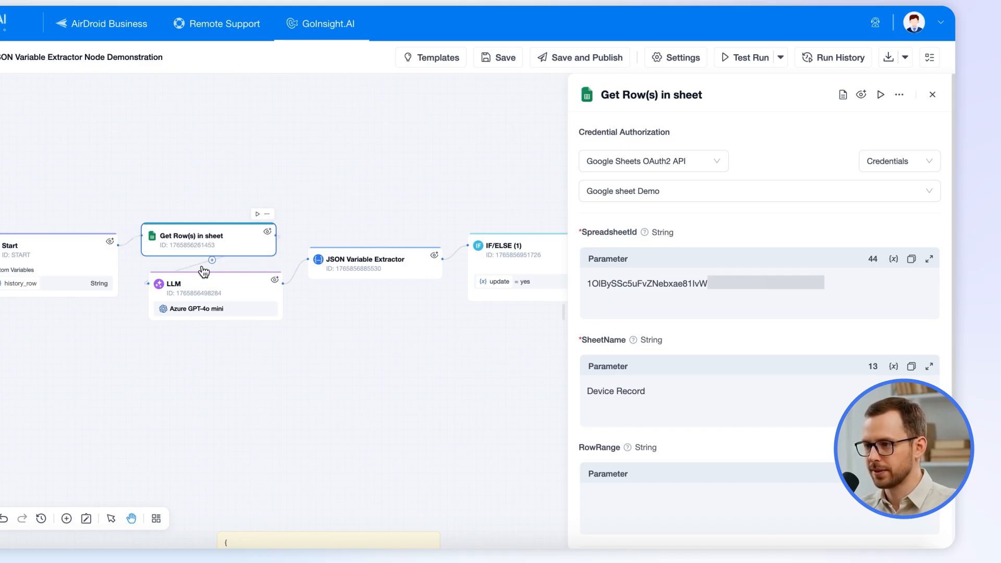
{"action": "left_click", "coordinate": [200, 288]}
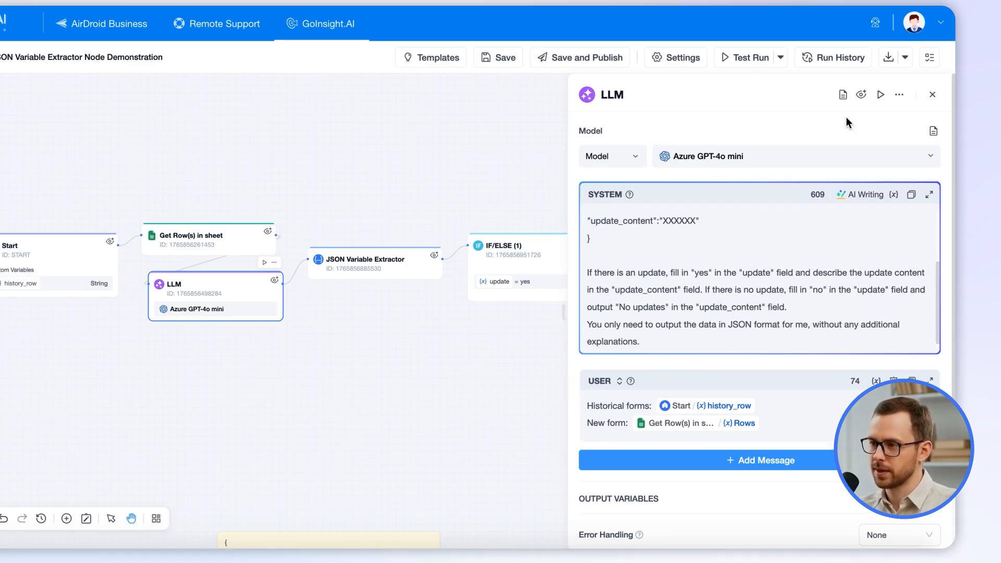
{"action": "left_click", "coordinate": [7, 261]}
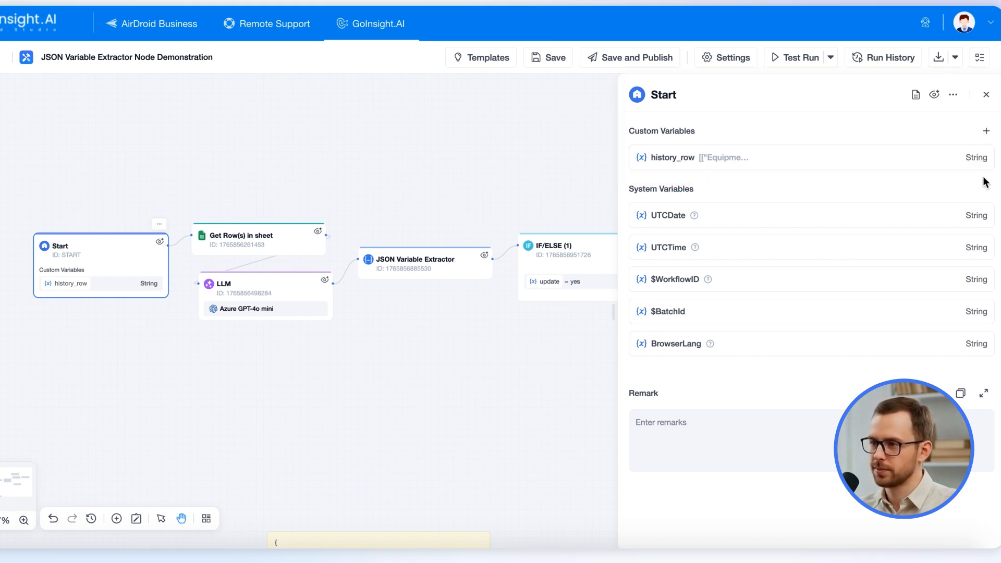
{"action": "left_click", "coordinate": [964, 157]}
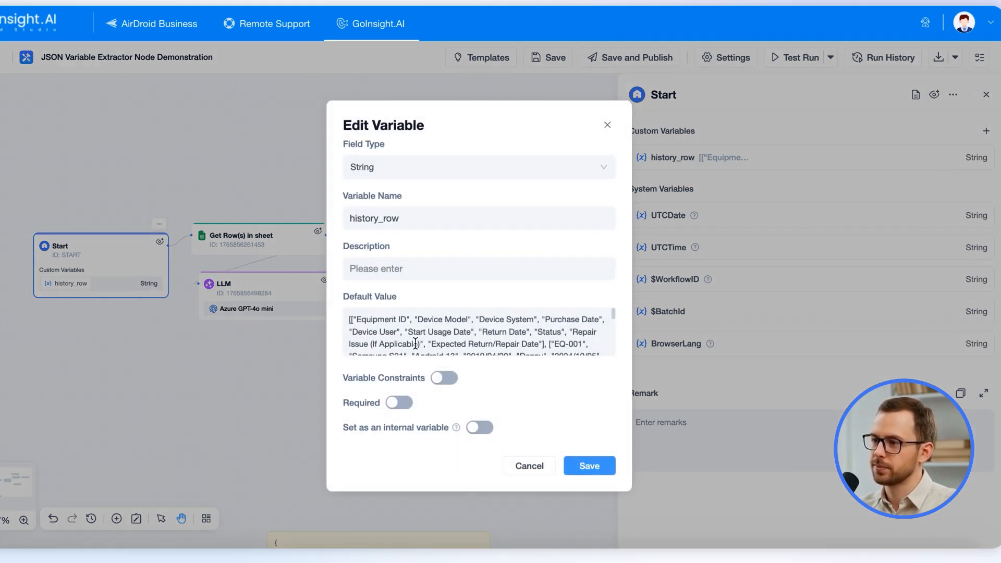
{"action": "left_click", "coordinate": [609, 126]}
{"action": "left_click", "coordinate": [986, 94]}
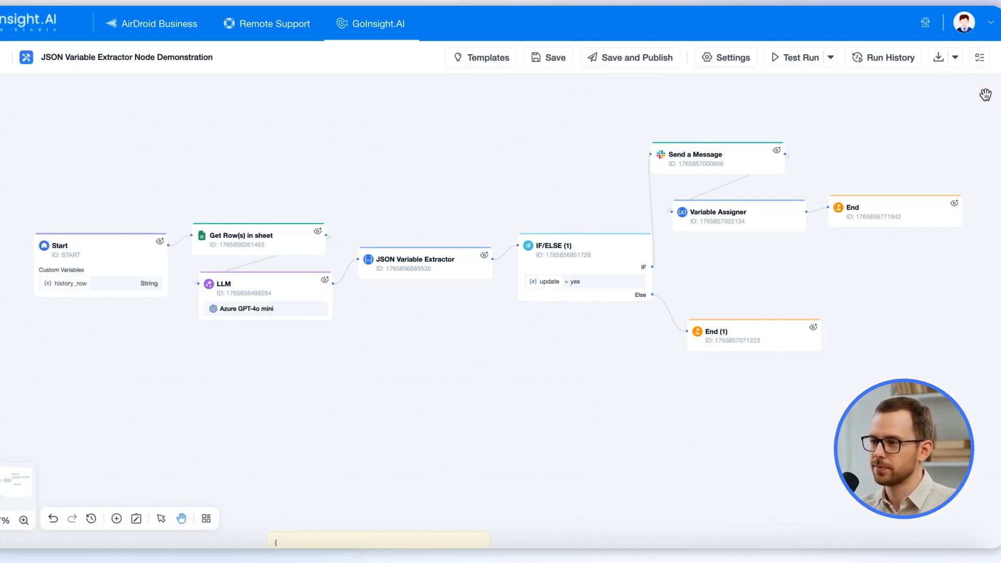
{"action": "left_click", "coordinate": [288, 298]}
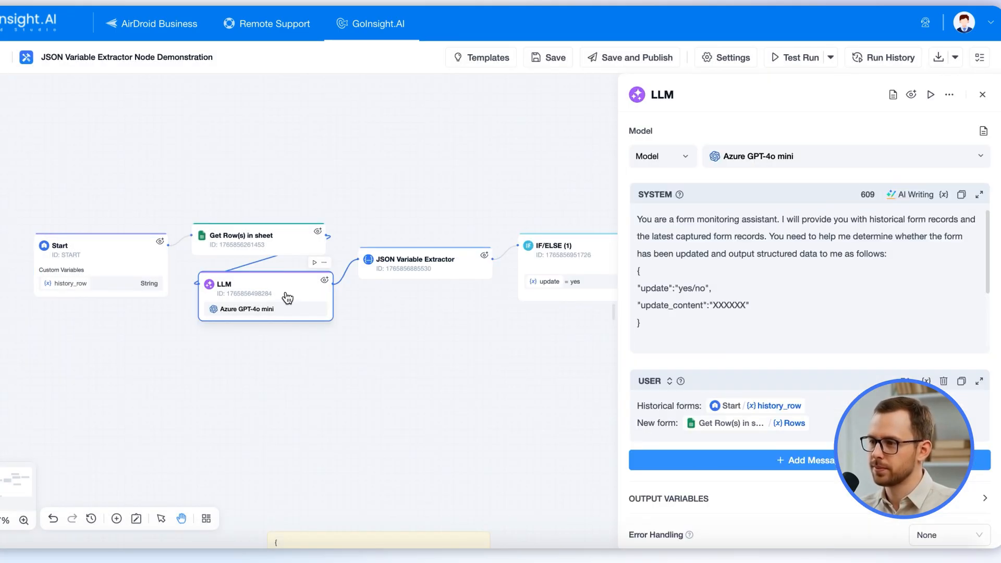
Step: Read the LLM node's full system prompt, and review the JSON Variable Extractor's input, extraction mode and output variables
{"action": "left_click", "coordinate": [978, 196]}
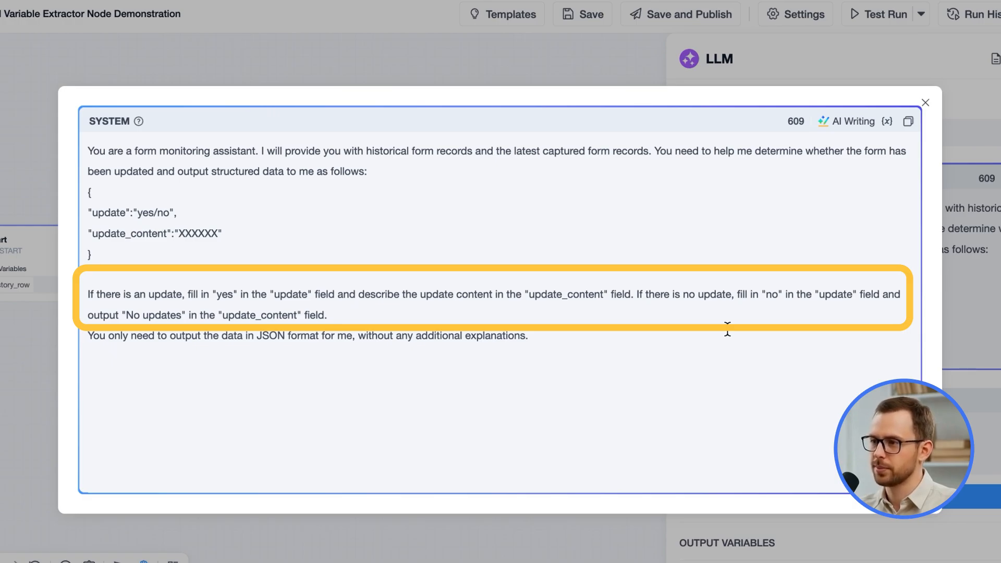
{"action": "left_click", "coordinate": [926, 105]}
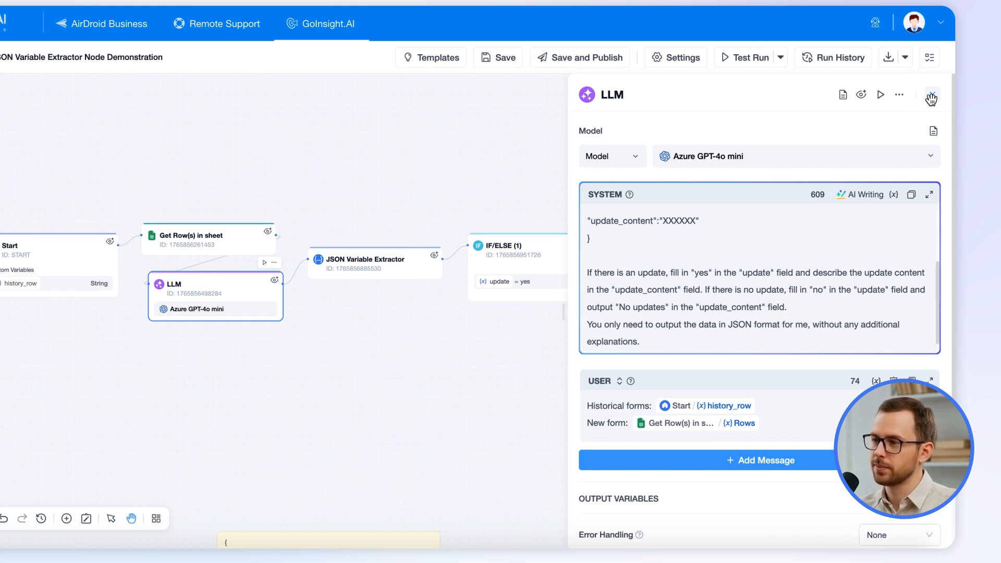
{"action": "left_click", "coordinate": [931, 98]}
{"action": "left_click", "coordinate": [368, 269]}
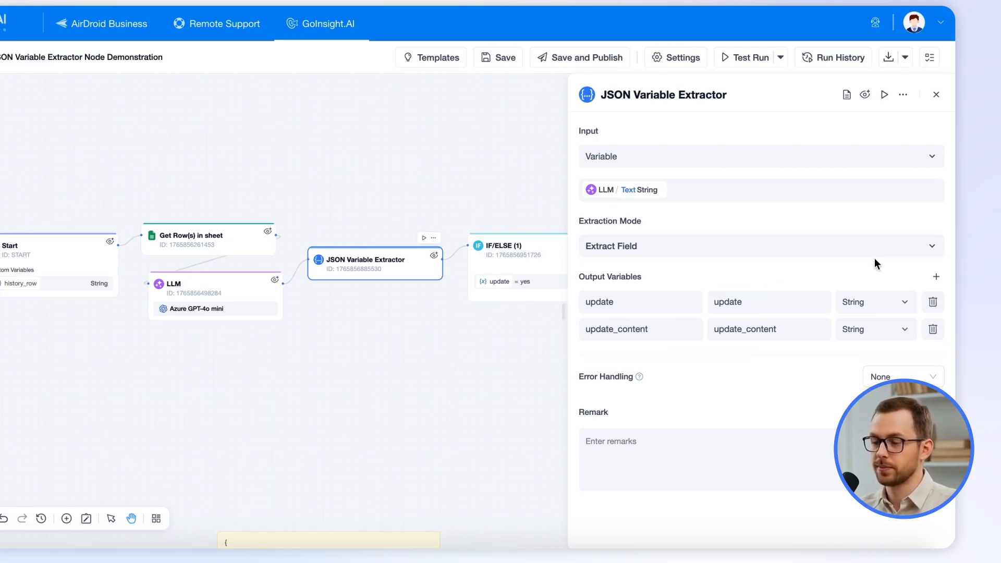
{"action": "left_click", "coordinate": [936, 94]}
Step: Review the IF/ELSE (1) condition and the message text configured in the Slack Send a Message node
{"action": "left_click_drag", "start_coordinate": [454, 373], "coordinate": [203, 377]}
{"action": "left_click", "coordinate": [271, 249]}
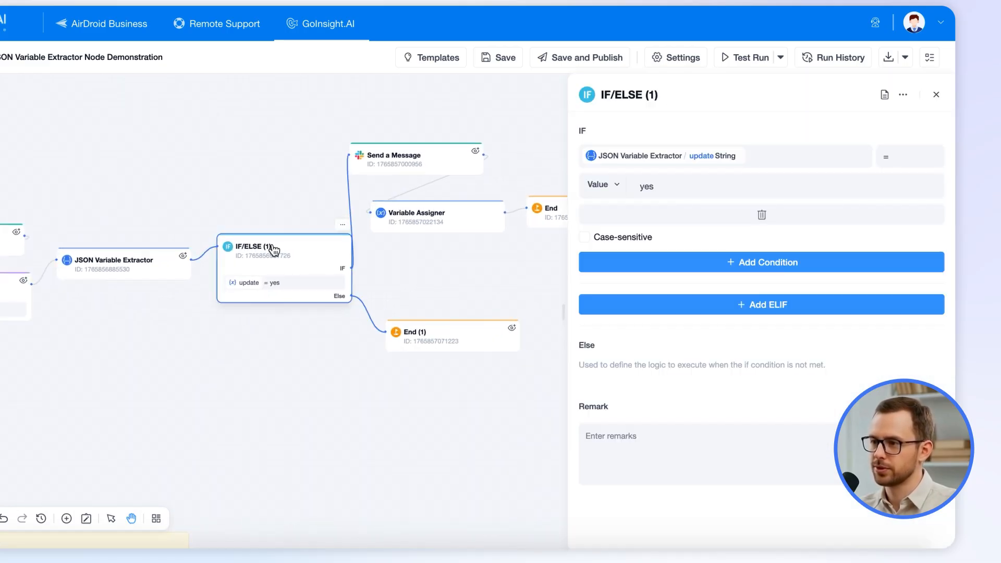
{"action": "left_click_drag", "start_coordinate": [456, 284], "coordinate": [370, 293]}
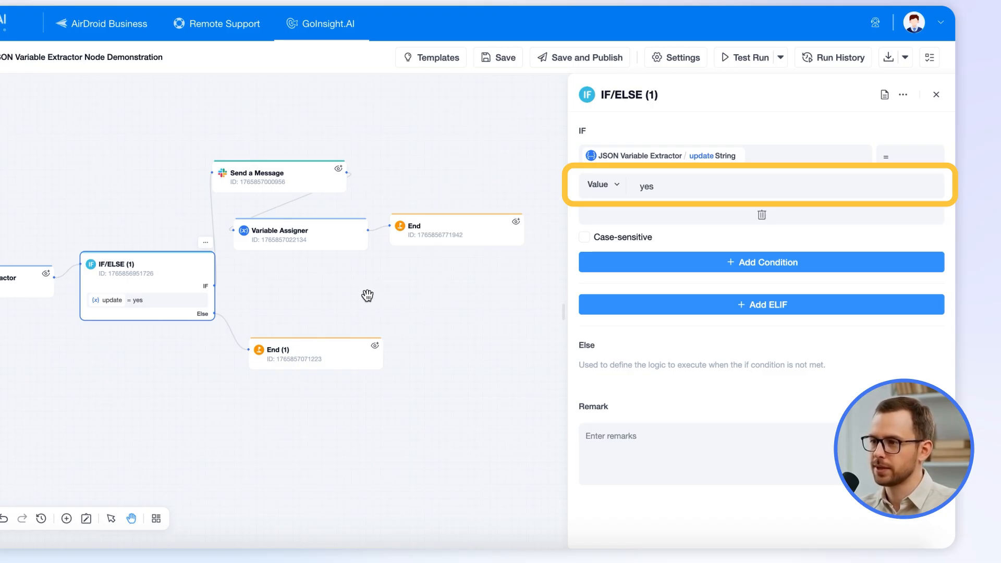
{"action": "left_click", "coordinate": [271, 187]}
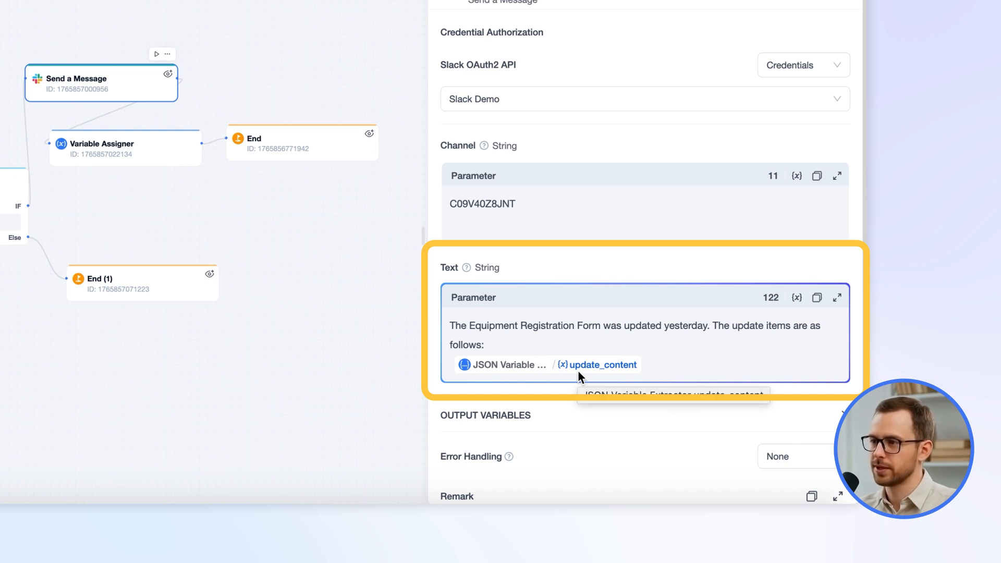
Step: Inspect how the Variable Assigner node writes to history_row, including its write mode and default-value override, and close the variable's settings
{"action": "left_click", "coordinate": [104, 145]}
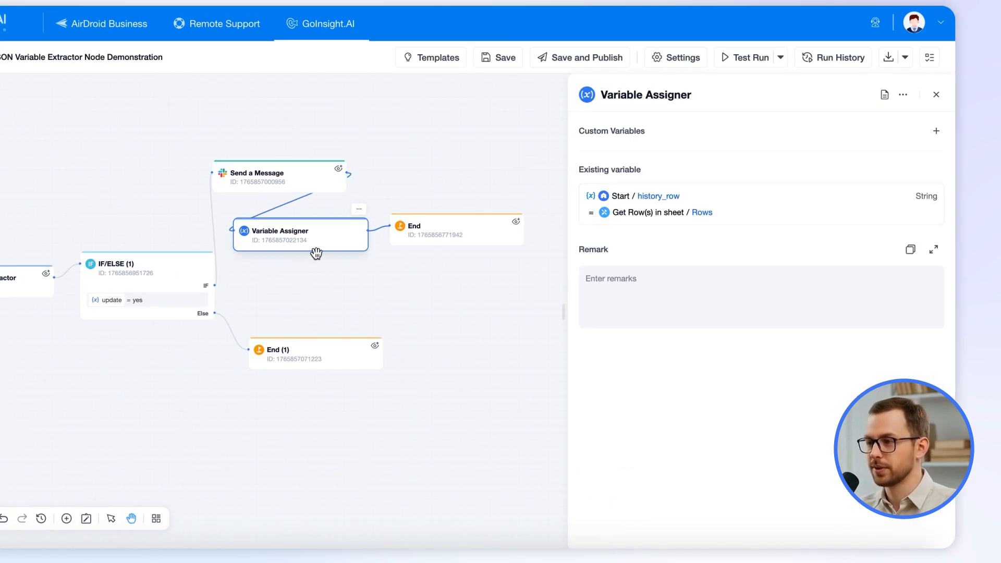
{"action": "left_click", "coordinate": [910, 197]}
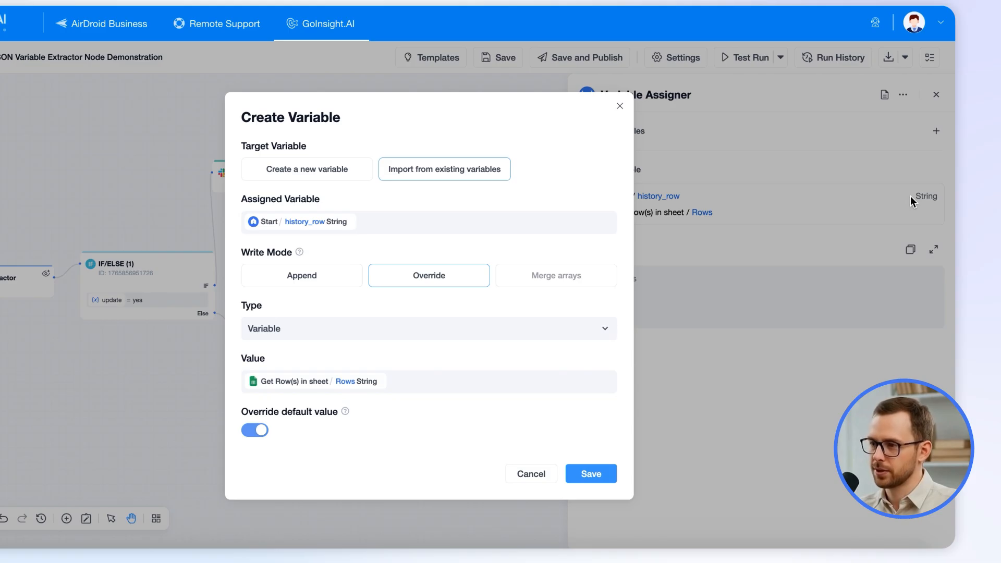
{"action": "left_click", "coordinate": [620, 107]}
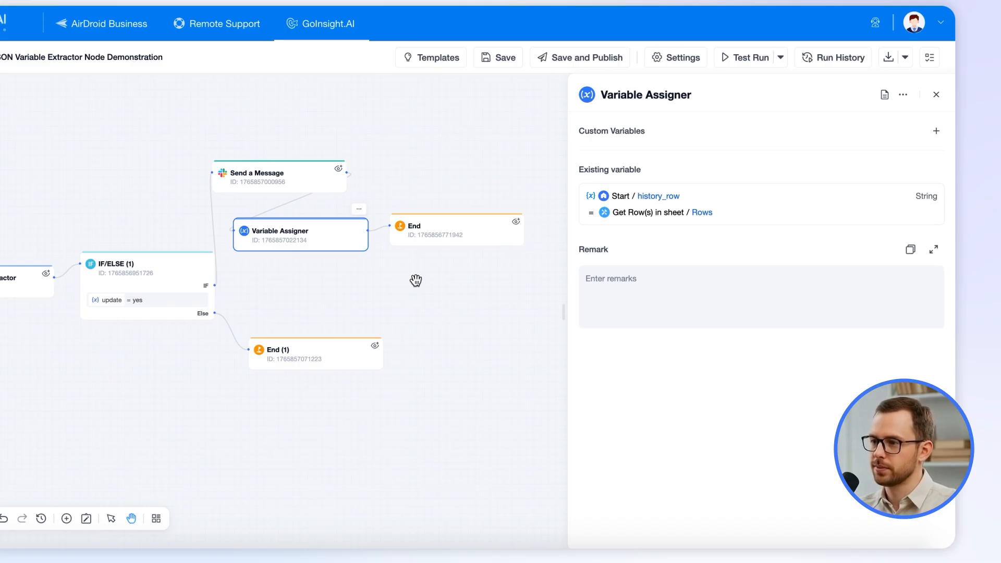
Step: Review the Else branch from IF/ELSE (1) to End (1), and return to the overview of the whole workflow
{"action": "left_click", "coordinate": [151, 284]}
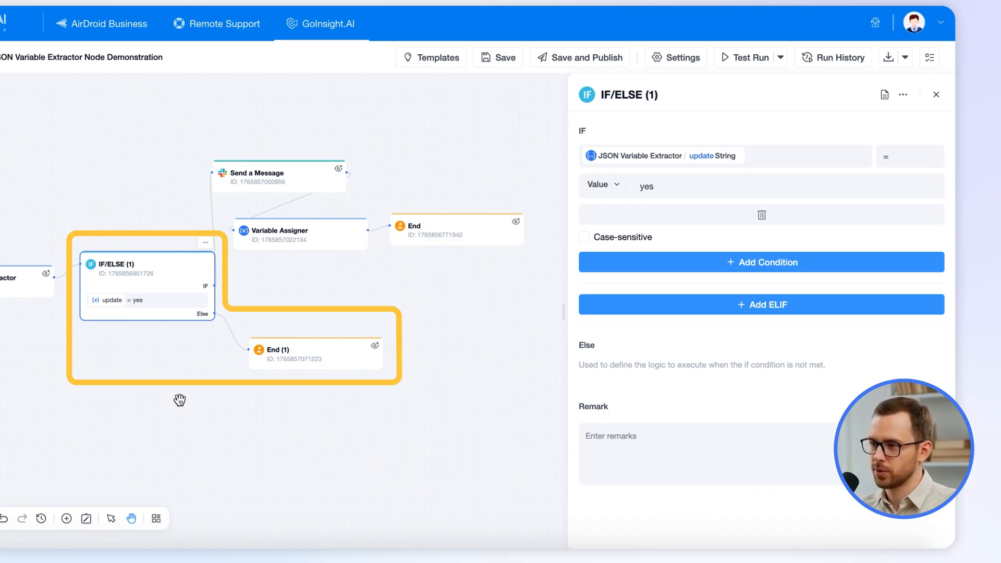
{"action": "left_click", "coordinate": [275, 367]}
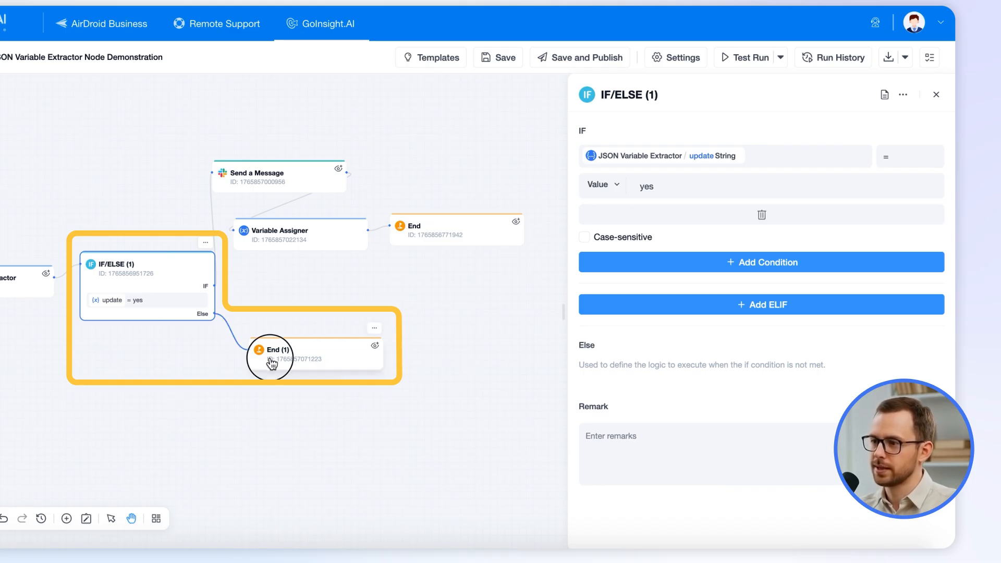
{"action": "left_click", "coordinate": [938, 96]}
{"action": "left_click_drag", "start_coordinate": [390, 290], "coordinate": [759, 275]}
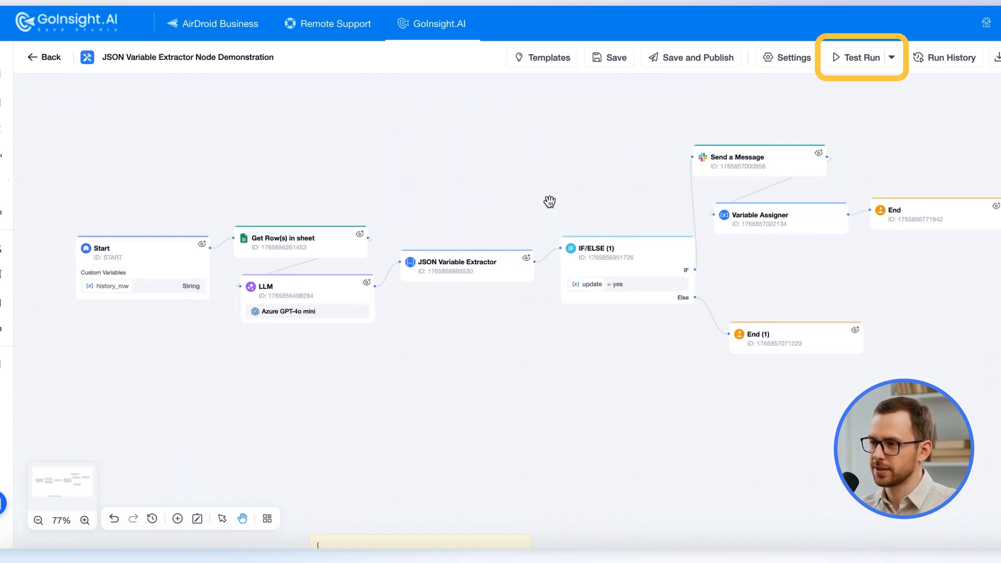
Step: Test run the draft workflow with the default history_row, and view the LLM node's output as a table
{"action": "left_click", "coordinate": [842, 62]}
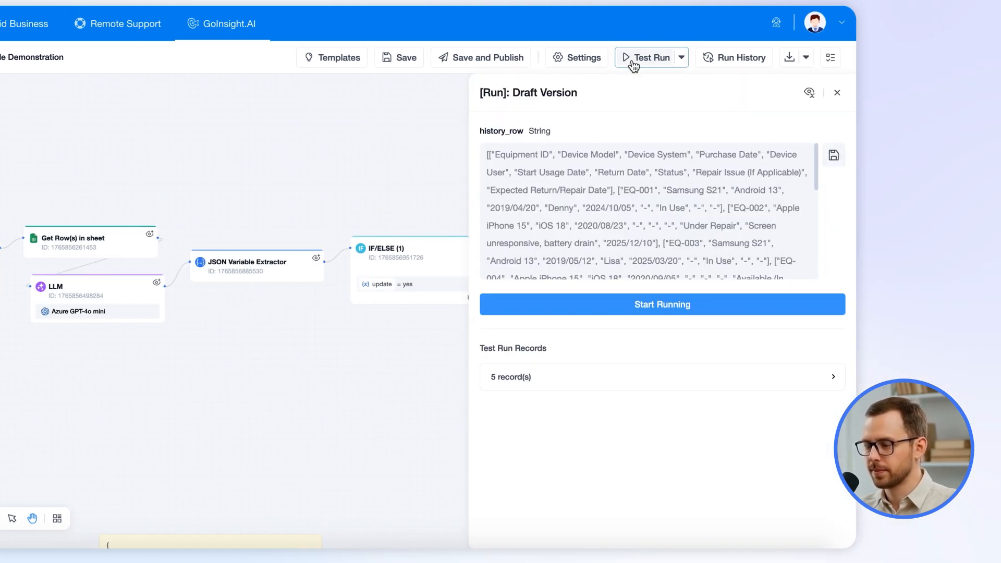
{"action": "left_click", "coordinate": [641, 315]}
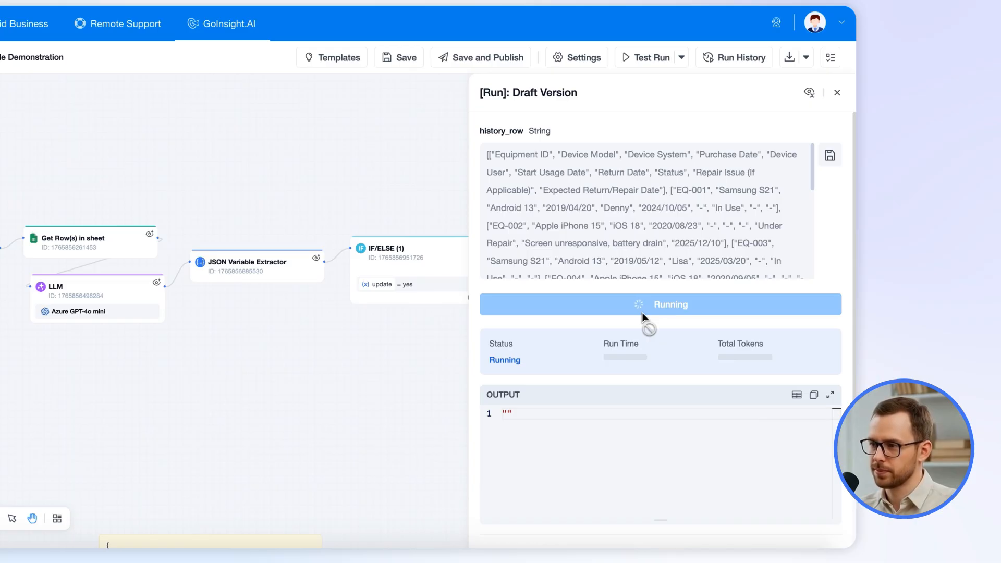
{"action": "scroll", "coordinate": [682, 397], "scroll_direction": "down", "scroll_amount": 5}
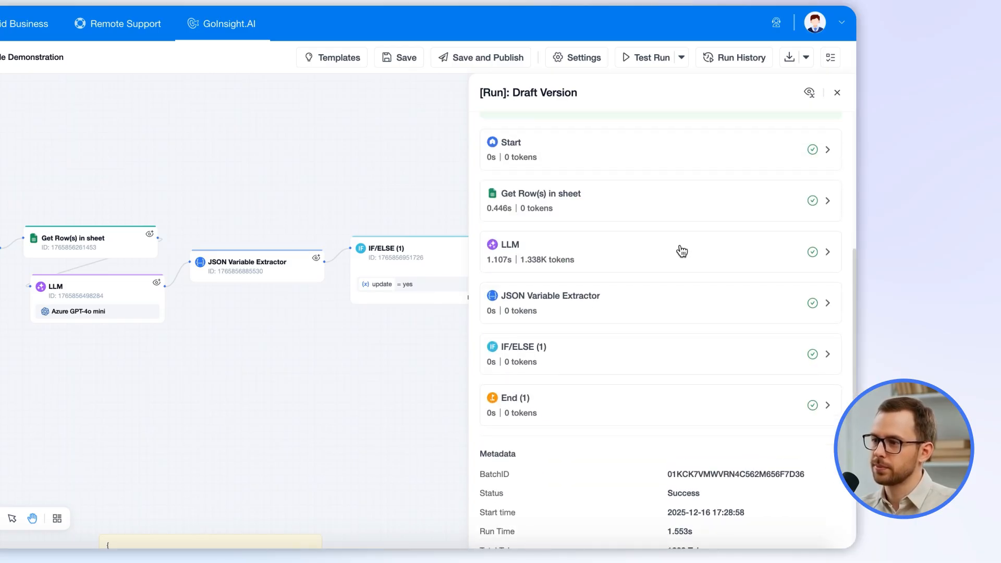
{"action": "left_click", "coordinate": [551, 249]}
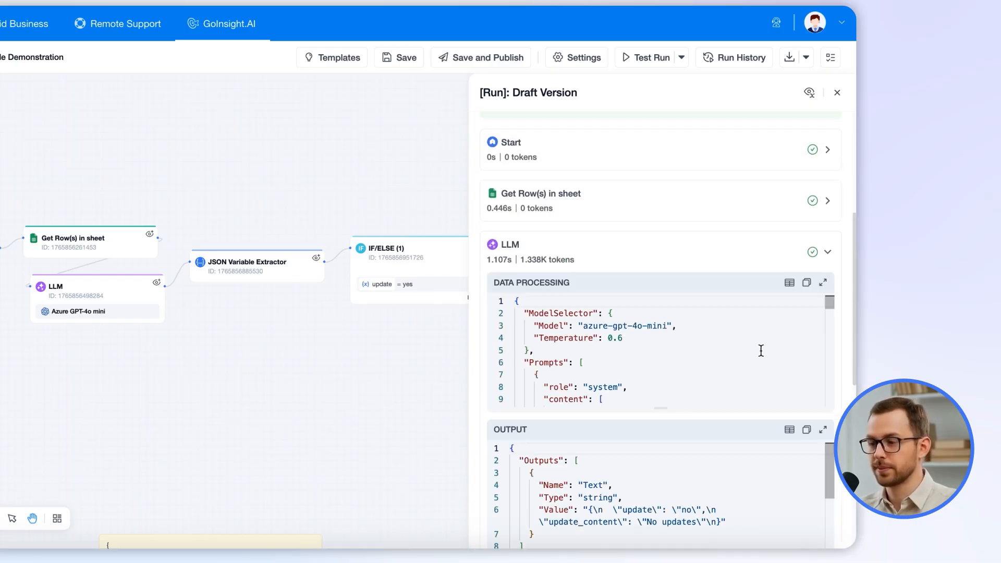
{"action": "left_click", "coordinate": [790, 429]}
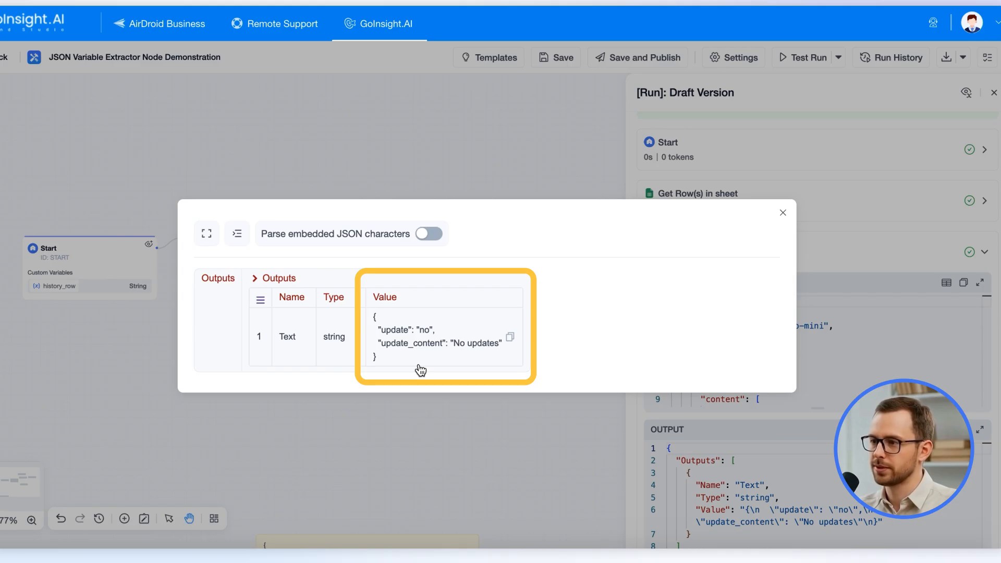
{"action": "left_click", "coordinate": [783, 212]}
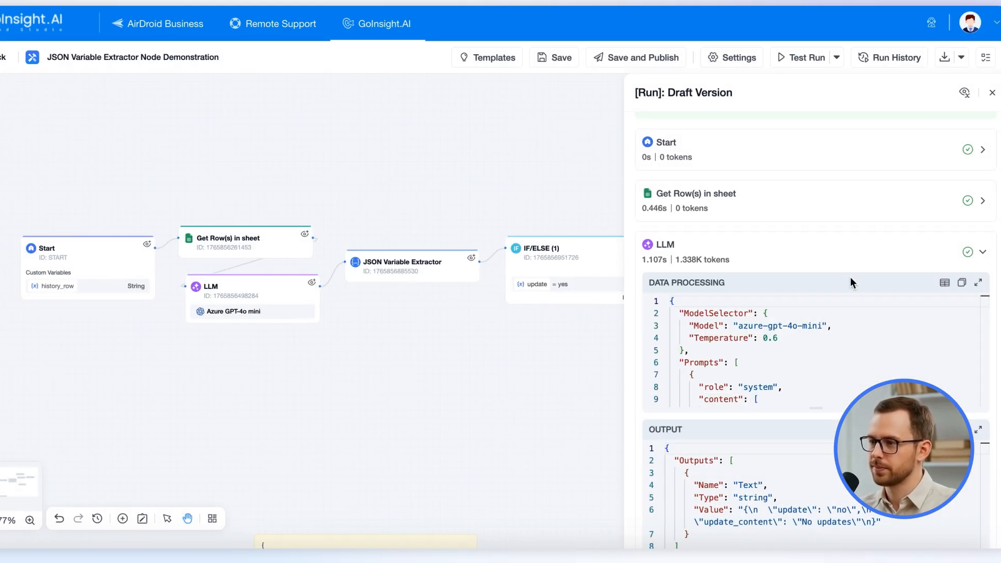
Step: View the JSON Variable Extractor's run output as a table, check the nodes that ran after it, and close the test run
{"action": "scroll", "coordinate": [980, 357], "scroll_direction": "down", "scroll_amount": 2}
{"action": "scroll", "coordinate": [829, 357], "scroll_direction": "down", "scroll_amount": 8}
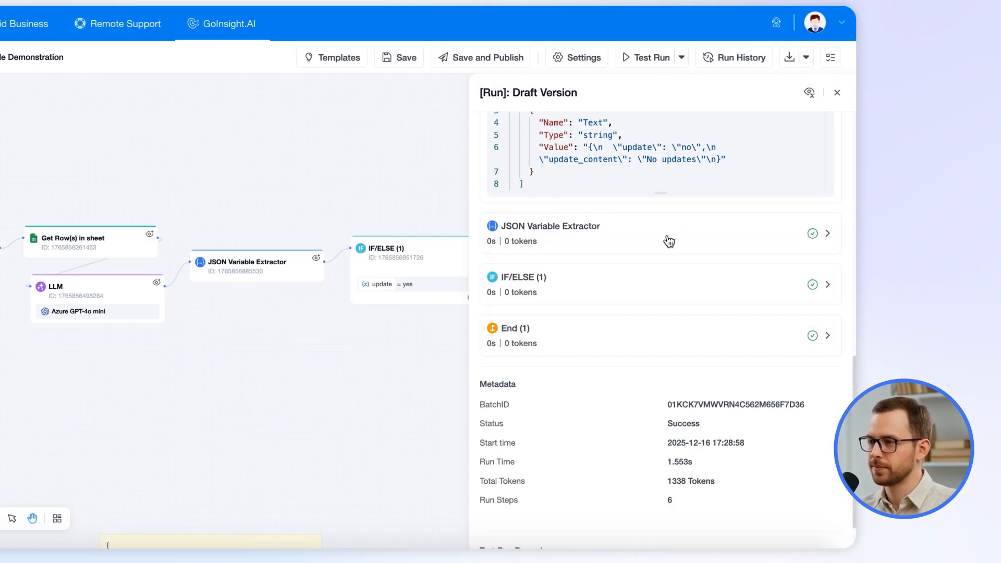
{"action": "left_click", "coordinate": [676, 240]}
{"action": "scroll", "coordinate": [732, 385], "scroll_direction": "down", "scroll_amount": 1}
{"action": "scroll", "coordinate": [693, 428], "scroll_direction": "down", "scroll_amount": 3}
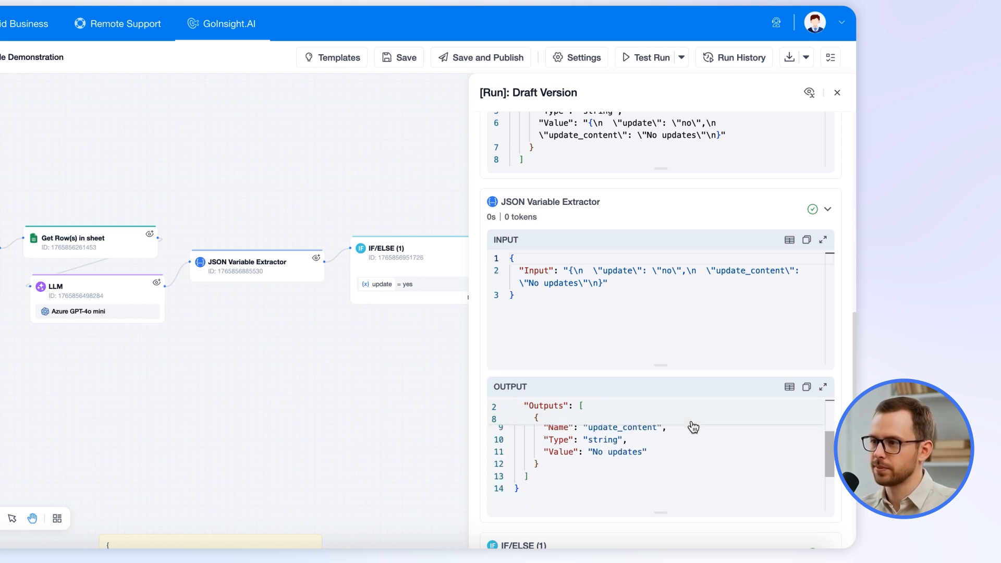
{"action": "left_click", "coordinate": [790, 386]}
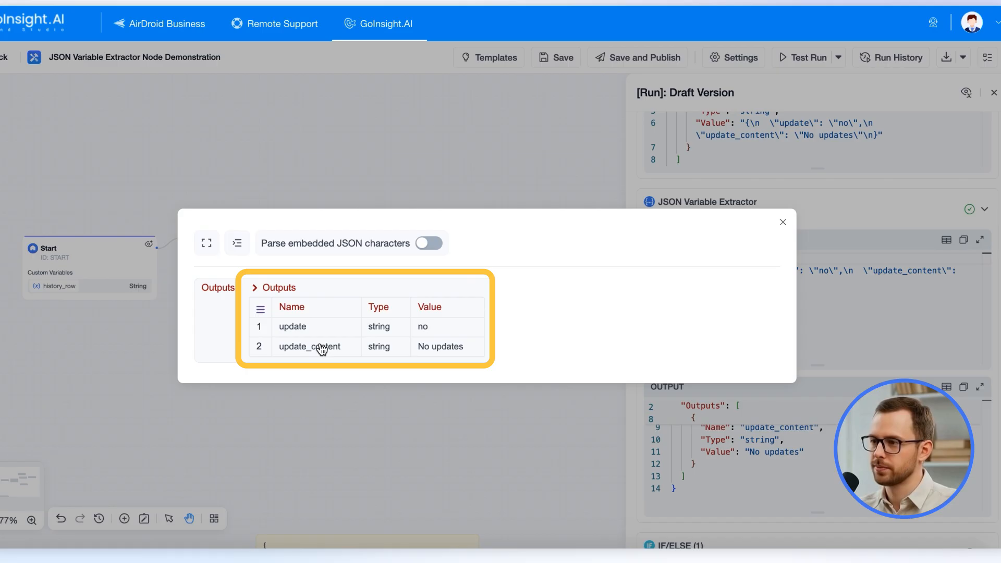
{"action": "left_click", "coordinate": [857, 252]}
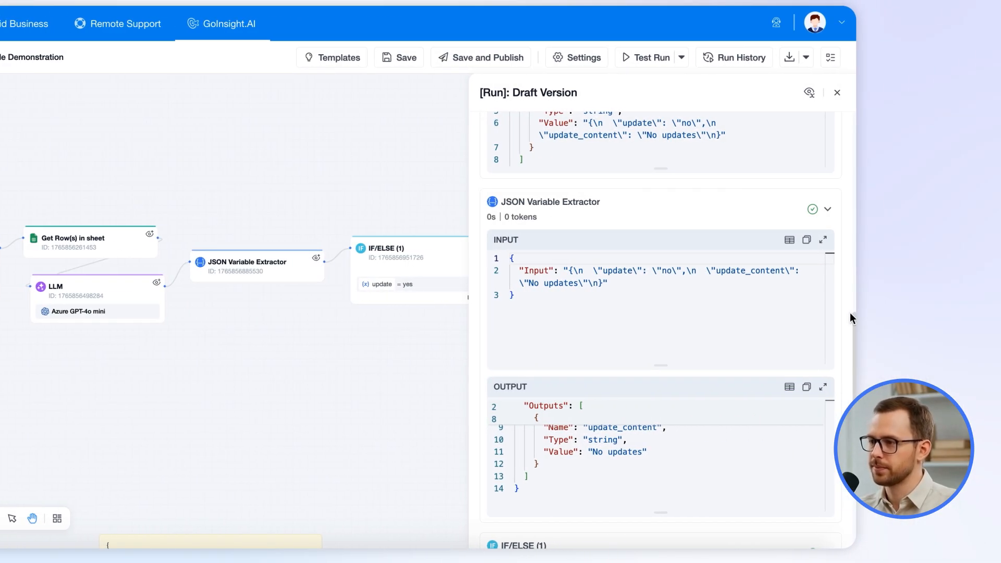
{"action": "scroll", "coordinate": [850, 313], "scroll_direction": "down", "scroll_amount": 5}
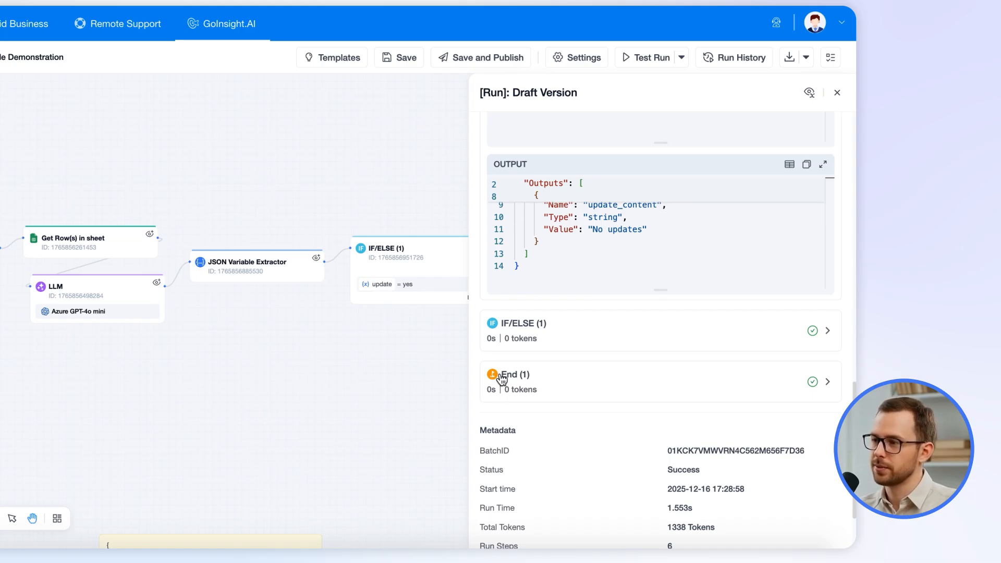
{"action": "left_click", "coordinate": [838, 94]}
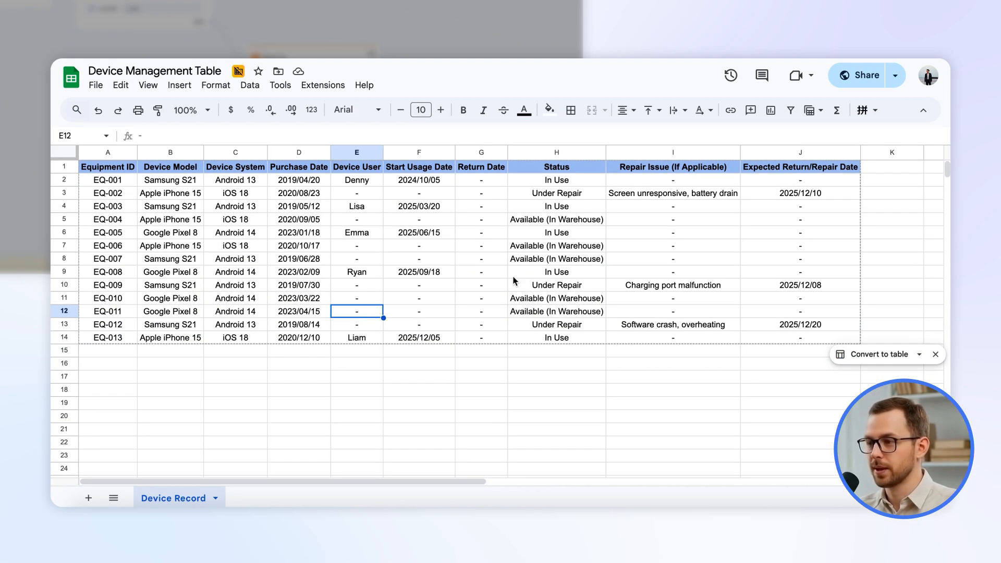
Step: In the Device Management Table in Google Sheets, copy EQ-007's status "Available (In Warehouse)" to EQ-008 in cell H9
{"action": "left_click", "coordinate": [543, 261]}
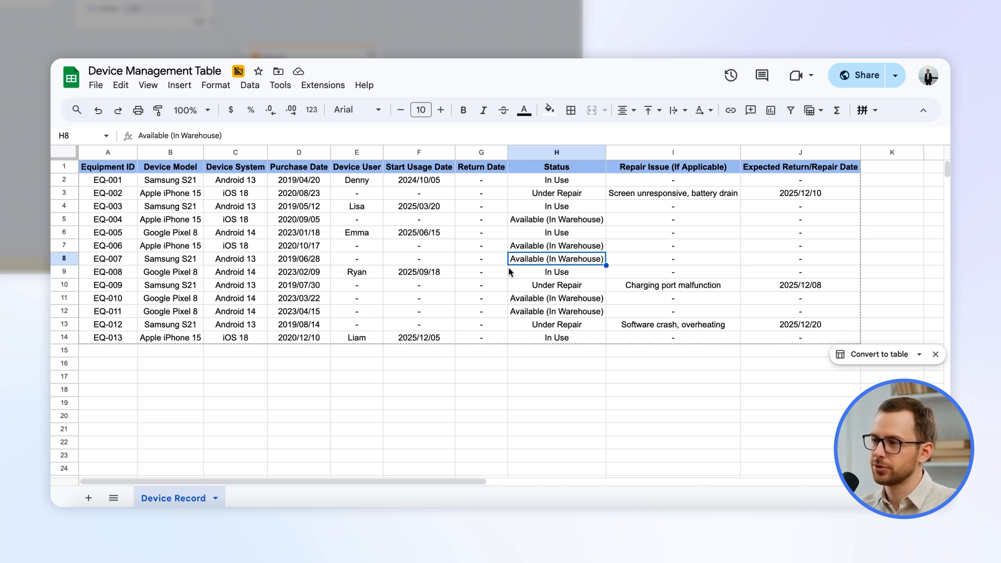
{"action": "key", "text": "ctrl+c"}
{"action": "left_click", "coordinate": [556, 272]}
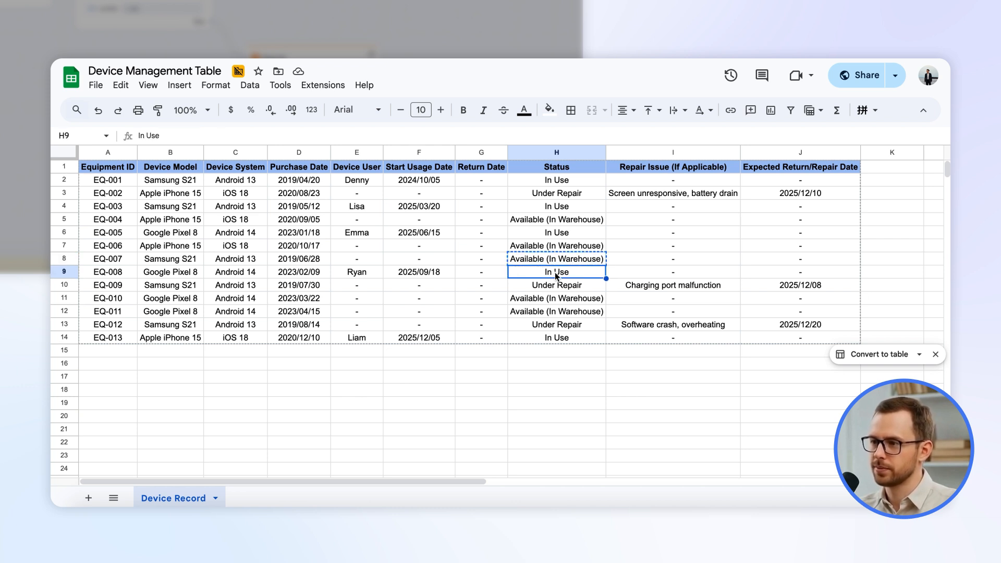
{"action": "key", "text": "ctrl+v"}
Step: Replace EQ-008's device user and start usage date in E9:F9 with the dash copied from its return date
{"action": "left_click", "coordinate": [489, 271]}
{"action": "key", "text": "ctrl+c"}
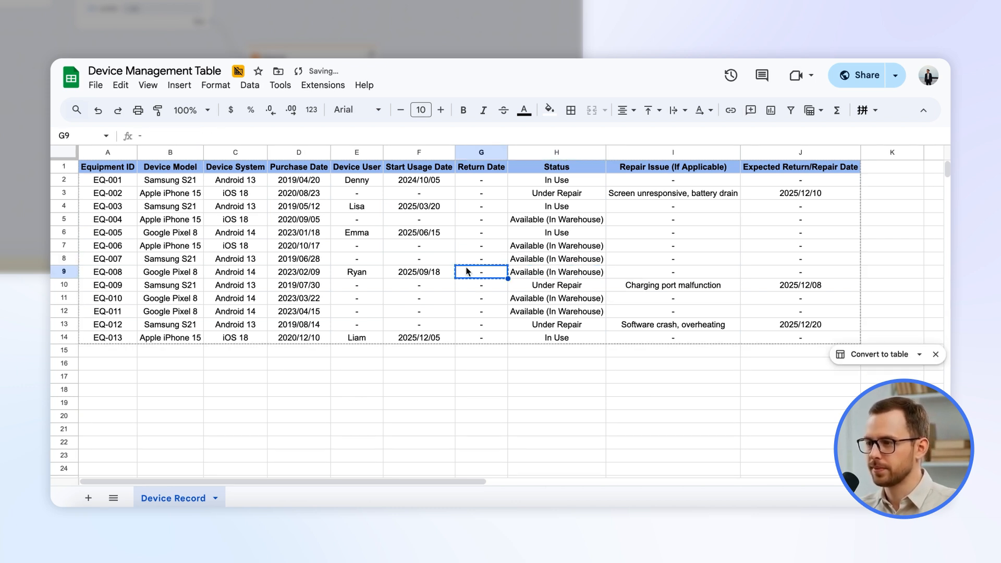
{"action": "left_click_drag", "start_coordinate": [436, 272], "coordinate": [355, 272]}
{"action": "key", "text": "ctrl+v"}
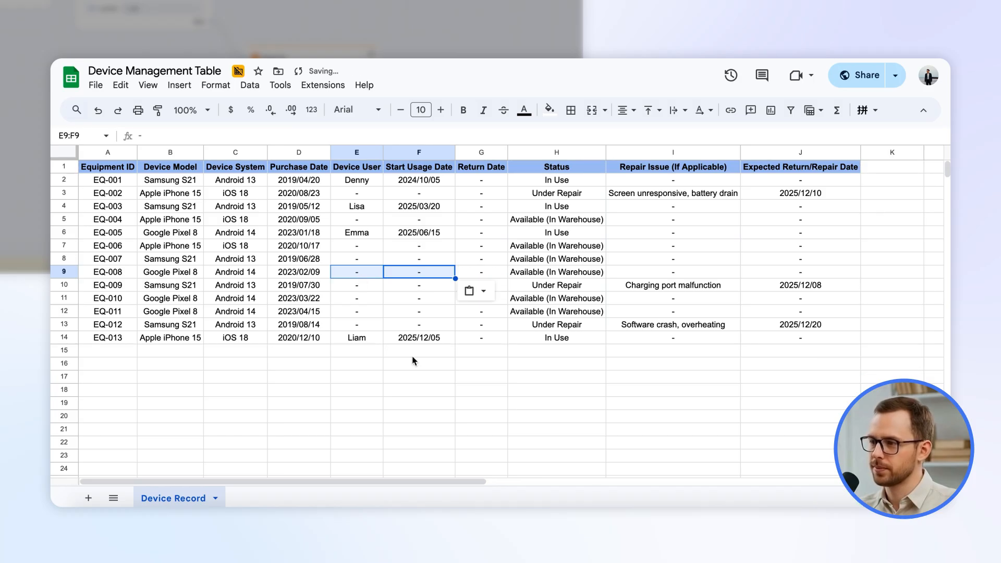
{"action": "left_click", "coordinate": [412, 366]}
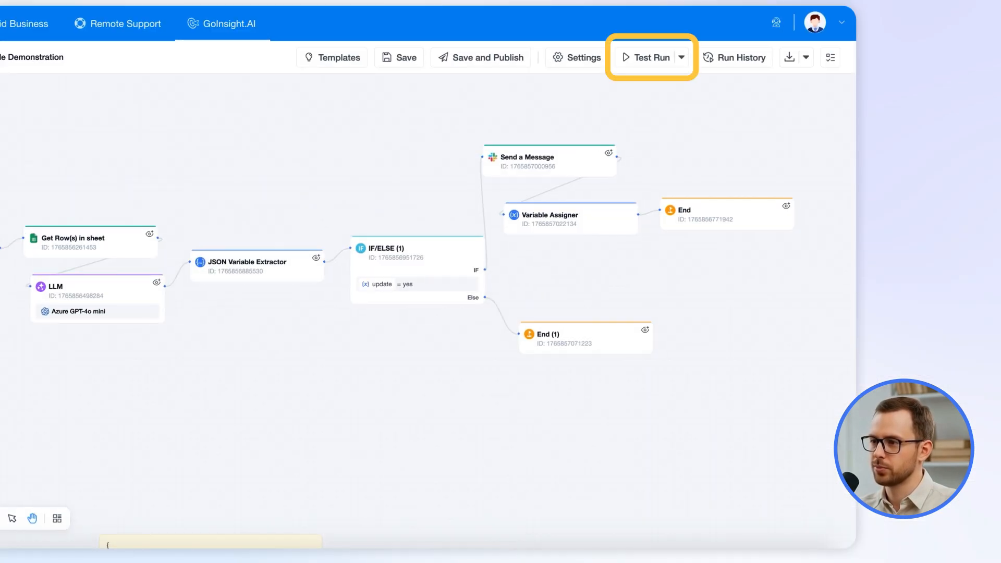
Step: Back in GoInsight, test run the workflow against the edited sheet and view the LLM node's output as a table
{"action": "left_click", "coordinate": [631, 59]}
{"action": "left_click", "coordinate": [623, 305]}
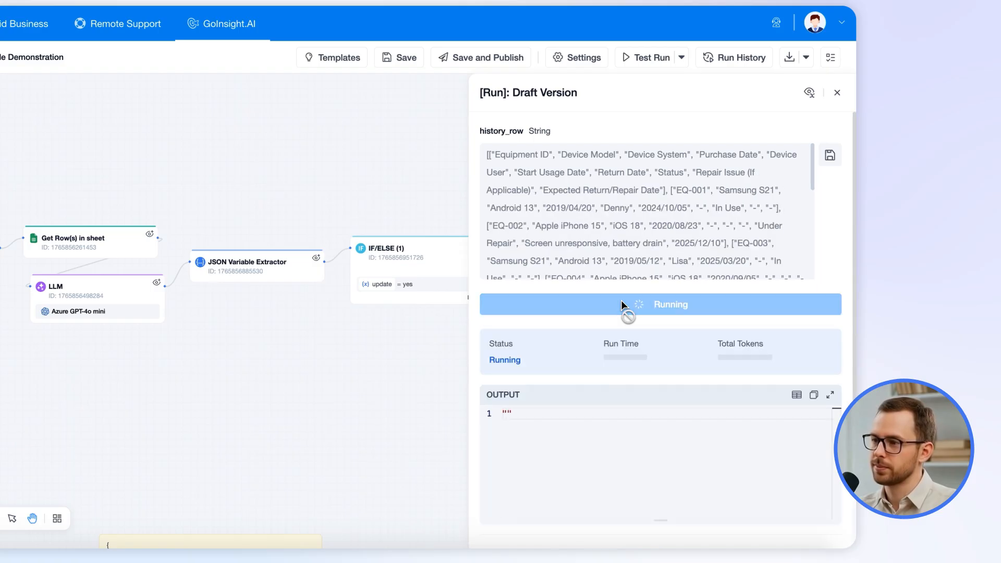
{"action": "scroll", "coordinate": [805, 313], "scroll_direction": "down", "scroll_amount": 10}
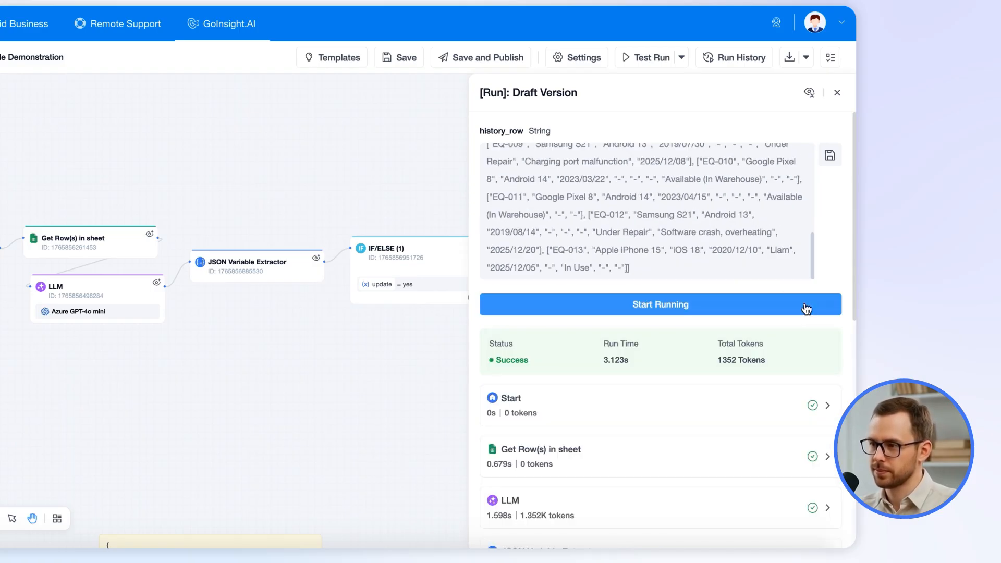
{"action": "scroll", "coordinate": [733, 277], "scroll_direction": "up", "scroll_amount": 5}
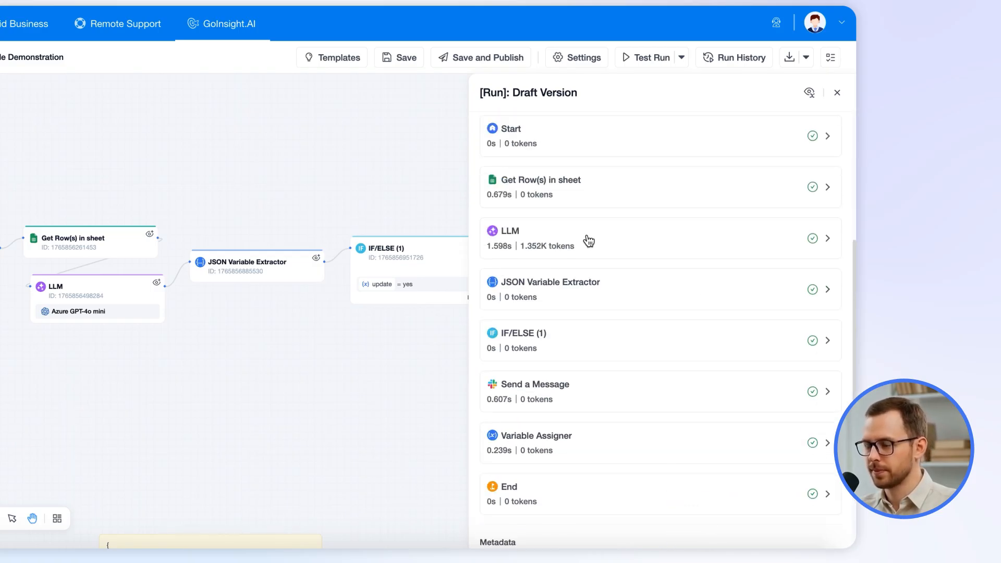
{"action": "left_click", "coordinate": [588, 239]}
{"action": "left_click", "coordinate": [789, 416]}
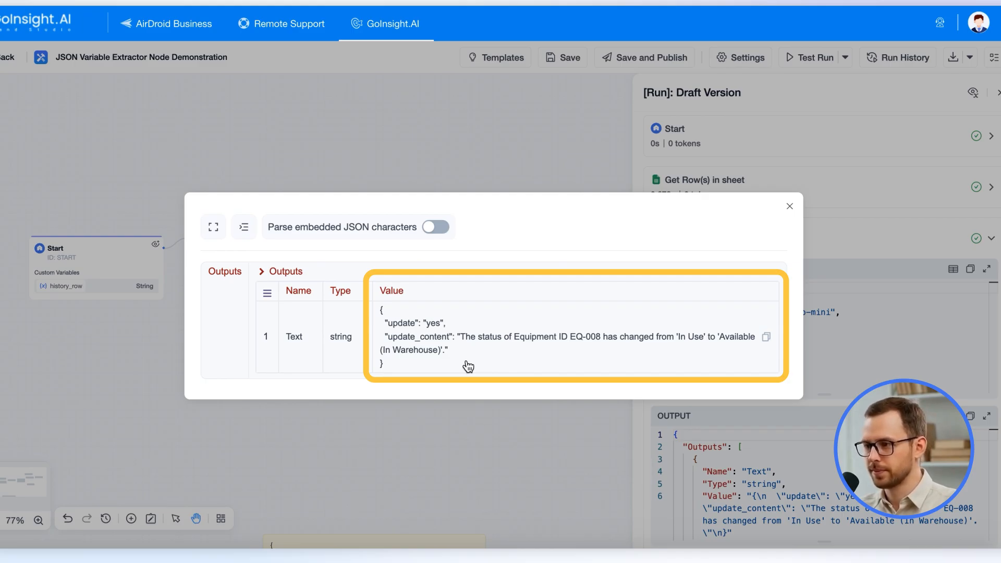
{"action": "left_click", "coordinate": [912, 233]}
Step: View the JSON Variable Extractor's output from the new test run as a table
{"action": "scroll", "coordinate": [912, 232], "scroll_direction": "down", "scroll_amount": 6}
{"action": "left_click", "coordinate": [830, 229]}
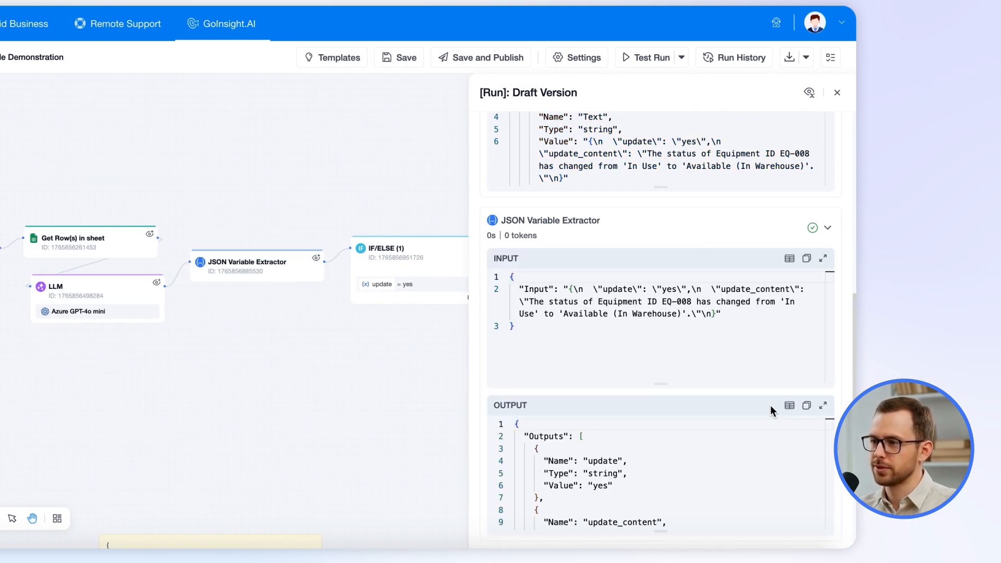
{"action": "left_click", "coordinate": [789, 407]}
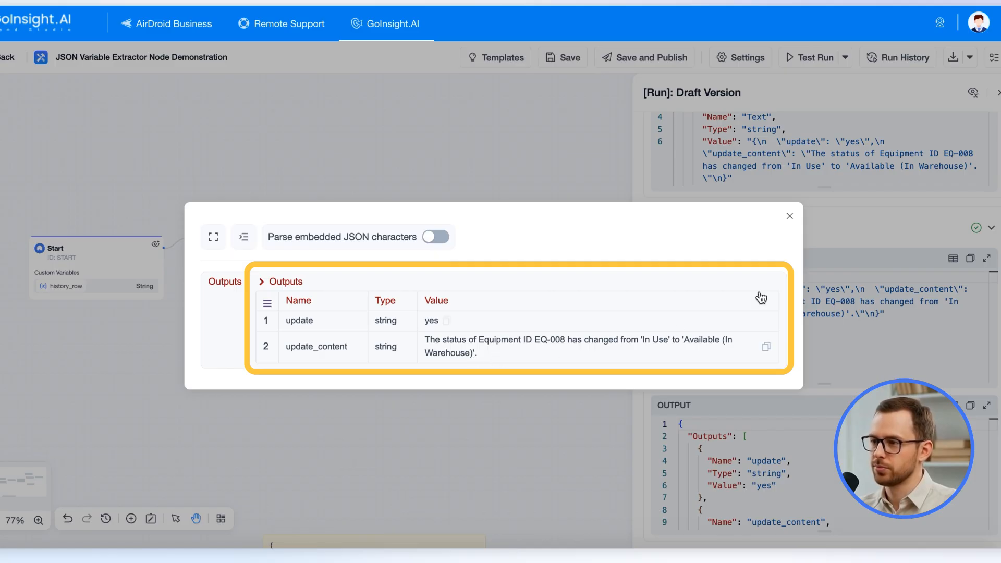
Step: Examine the Send a Message node's input and output in the run results
{"action": "left_click", "coordinate": [840, 257]}
{"action": "scroll", "coordinate": [843, 346], "scroll_direction": "down", "scroll_amount": 6}
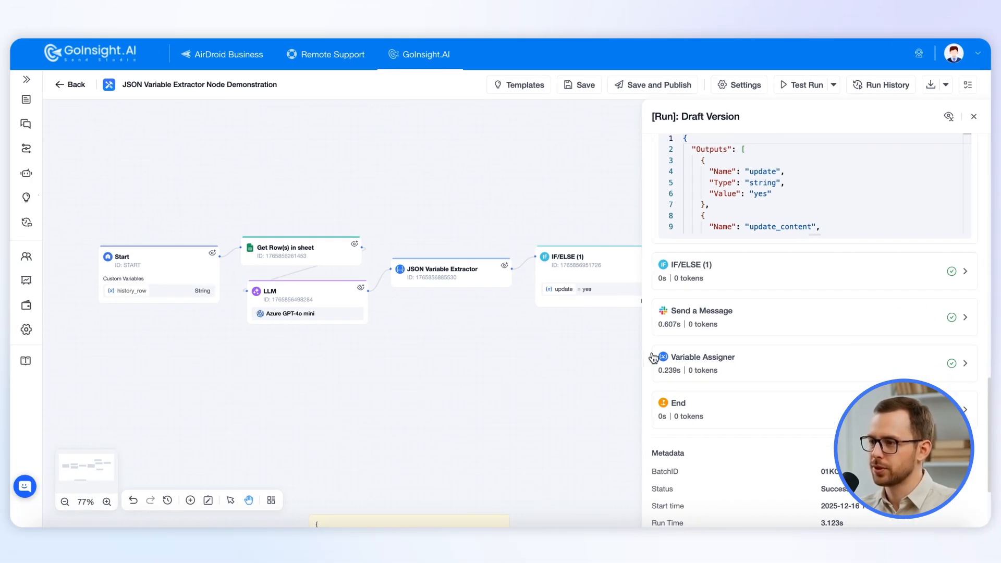
{"action": "left_click_drag", "start_coordinate": [547, 365], "coordinate": [257, 393]}
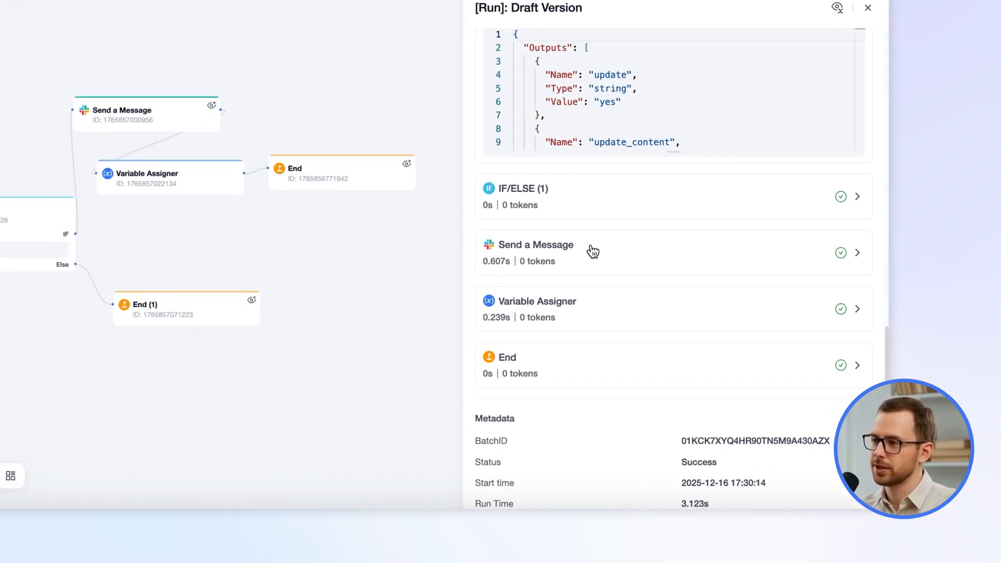
{"action": "left_click", "coordinate": [751, 316]}
{"action": "scroll", "coordinate": [939, 313], "scroll_direction": "down", "scroll_amount": 5}
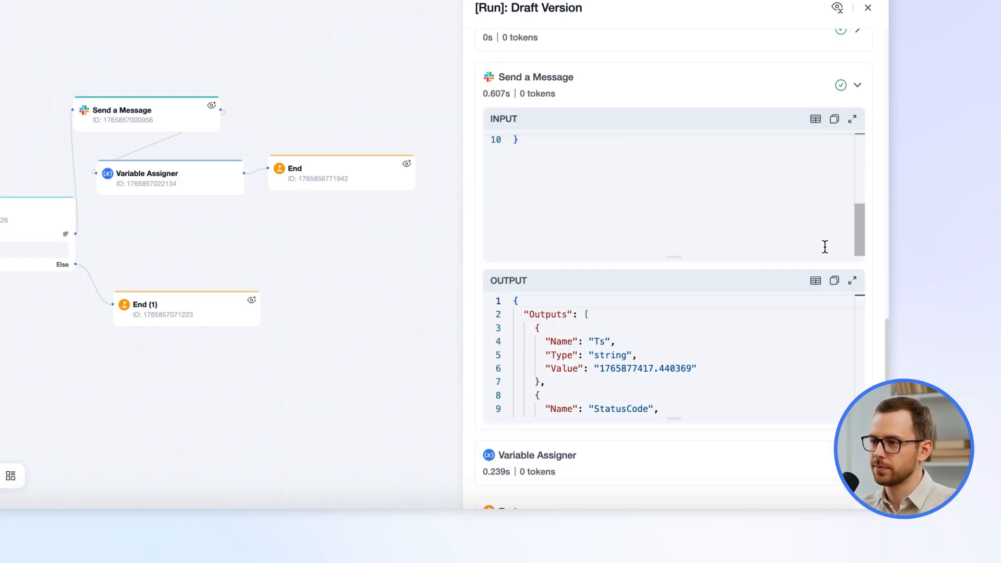
{"action": "scroll", "coordinate": [880, 259], "scroll_direction": "down", "scroll_amount": 3}
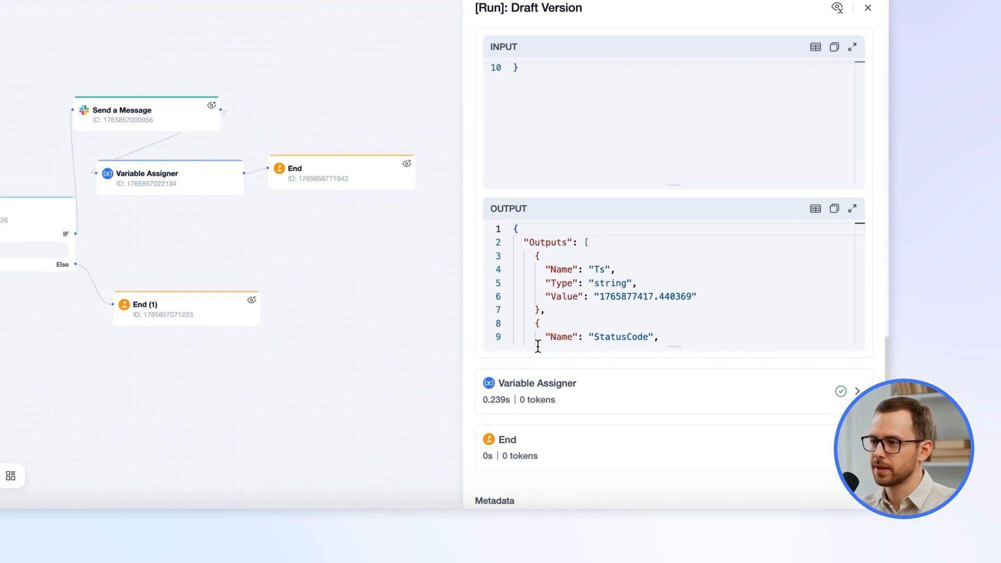
Step: Check the Variable Assigner's output in the run results and examine the variable assignment in its node settings
{"action": "left_click", "coordinate": [559, 408]}
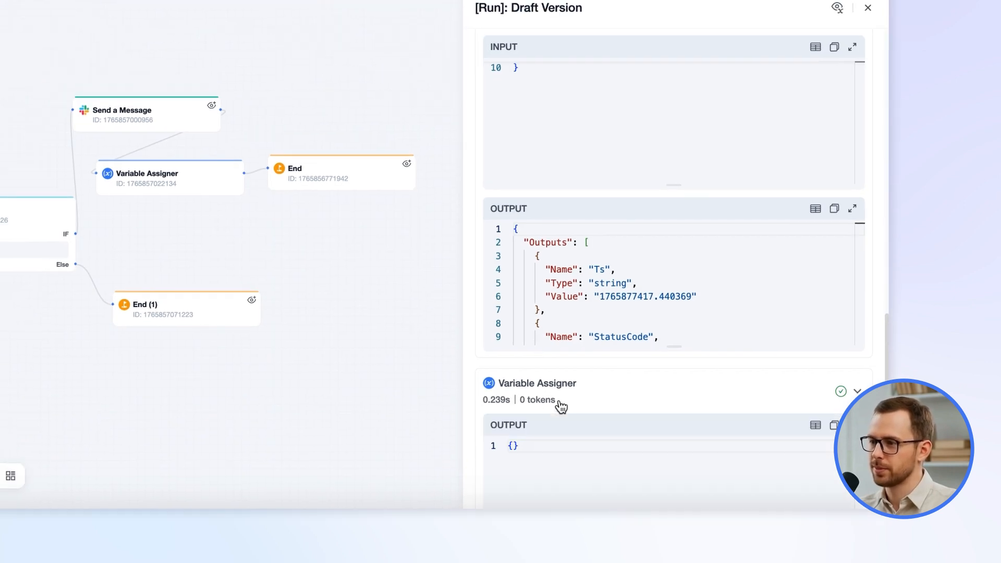
{"action": "scroll", "coordinate": [631, 349], "scroll_direction": "down", "scroll_amount": 2}
{"action": "scroll", "coordinate": [795, 259], "scroll_direction": "down", "scroll_amount": 2}
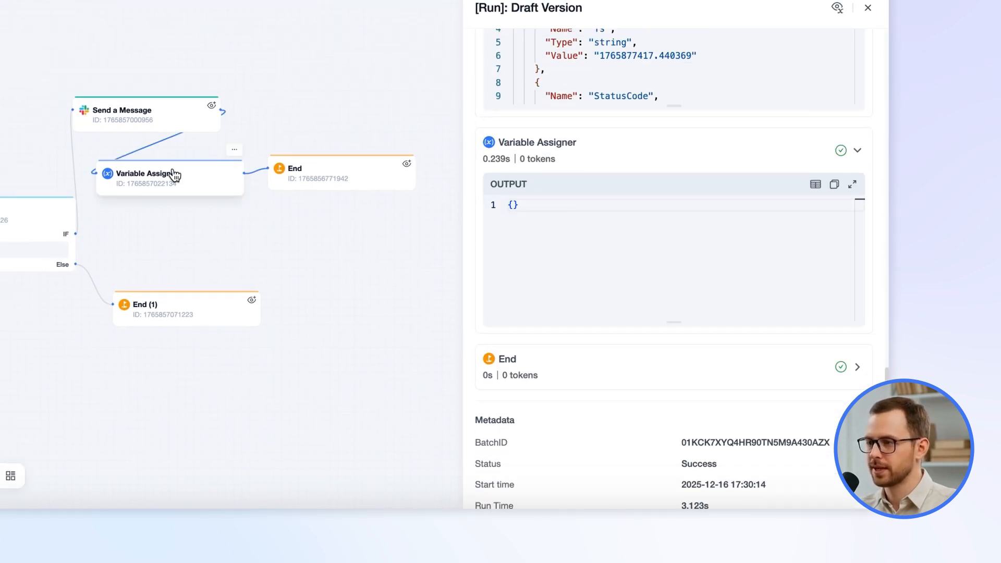
{"action": "left_click", "coordinate": [170, 174]}
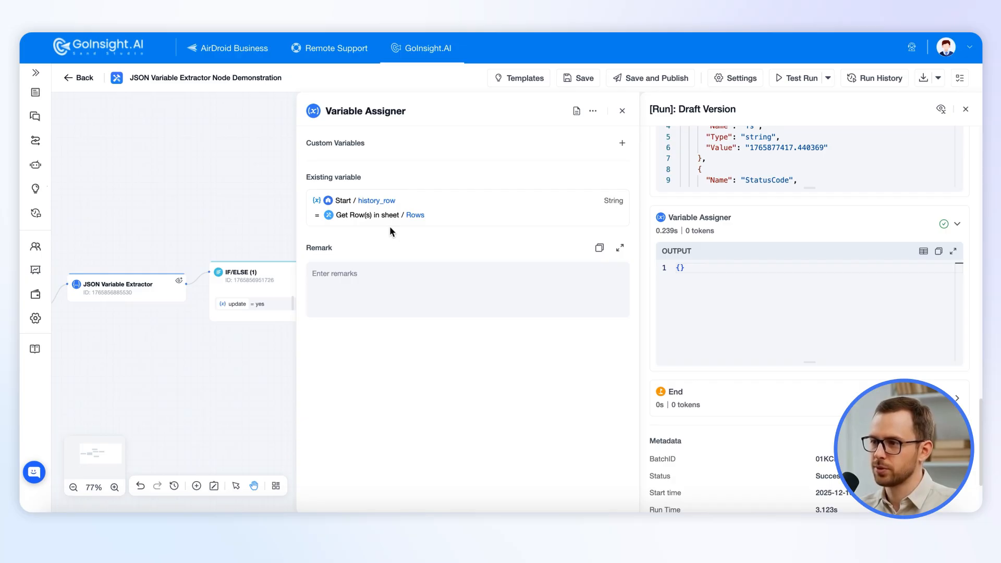
Step: Inspect the custom and system variables of the Start node, including history_row, and close the run results
{"action": "left_click_drag", "start_coordinate": [164, 206], "coordinate": [454, 191]}
{"action": "left_click", "coordinate": [134, 255]}
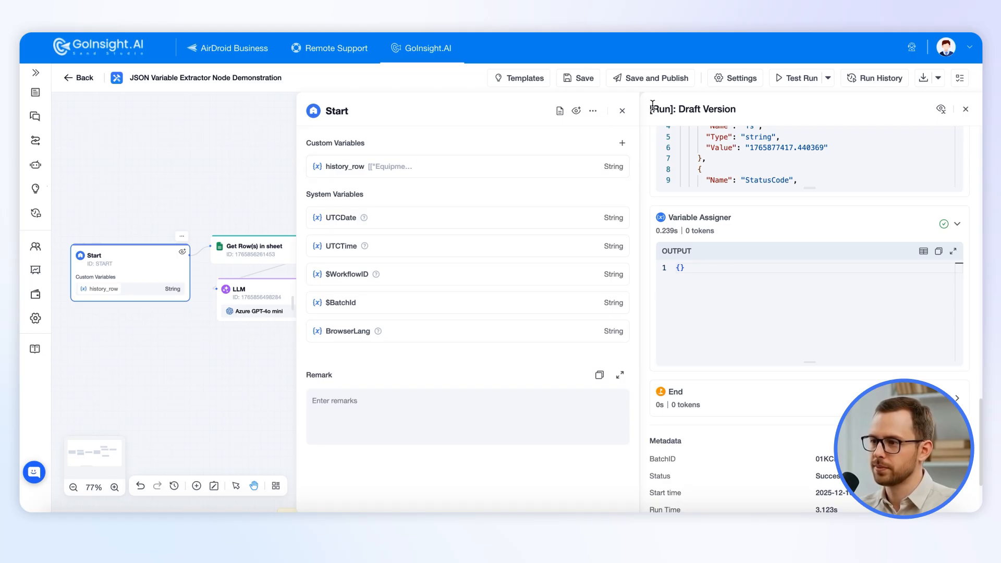
{"action": "left_click", "coordinate": [622, 111]}
{"action": "left_click_drag", "start_coordinate": [454, 383], "coordinate": [152, 371]}
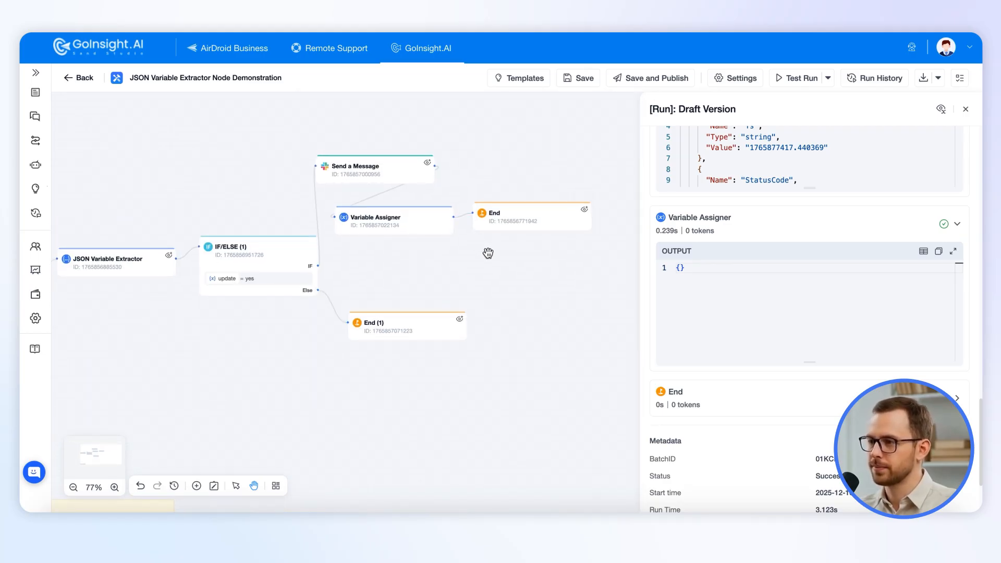
{"action": "left_click", "coordinate": [966, 109]}
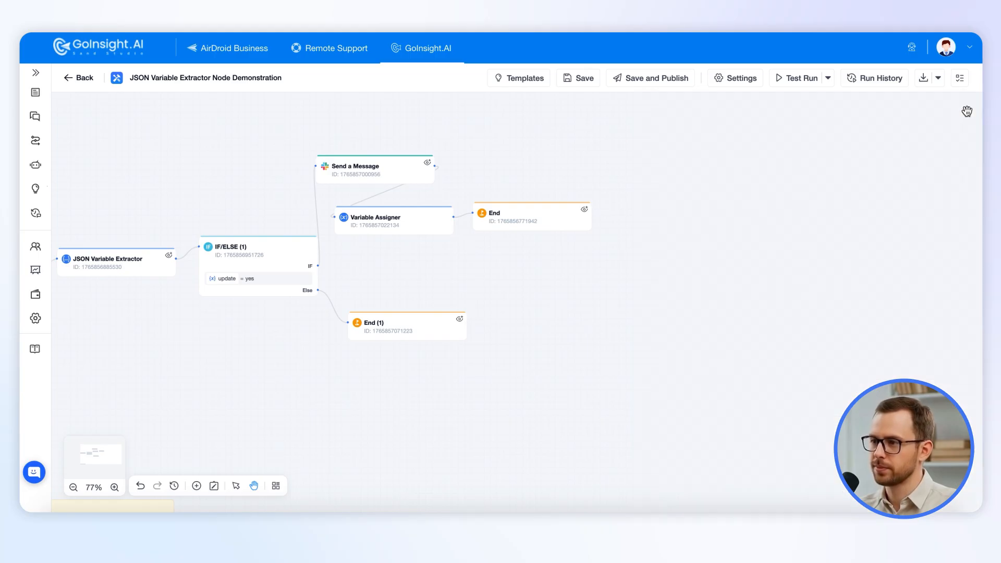
Step: Read the LLM node's full system prompt in the enlarged view, then close the node's settings
{"action": "left_click_drag", "start_coordinate": [579, 299], "coordinate": [856, 308]}
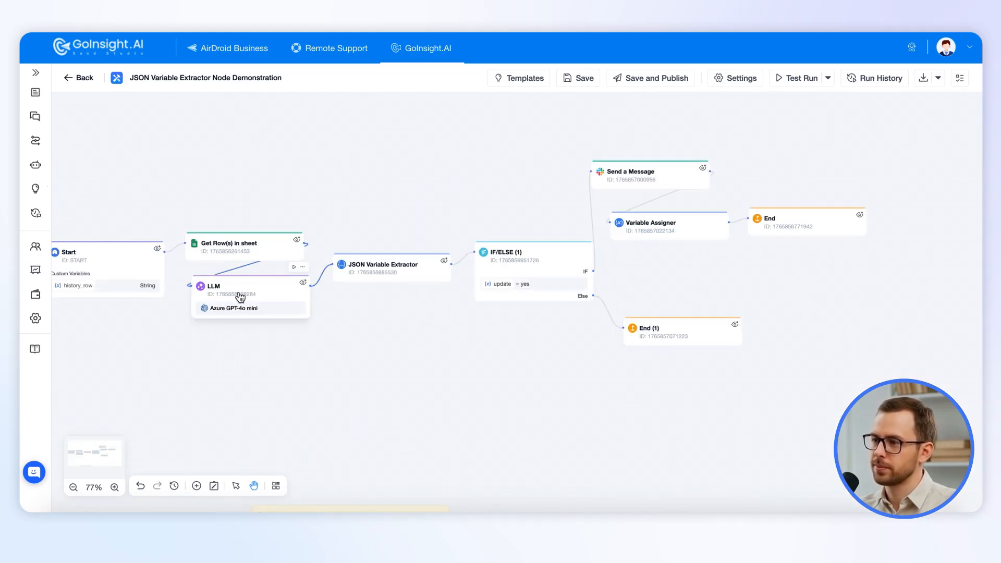
{"action": "left_click", "coordinate": [238, 295]}
{"action": "left_click", "coordinate": [960, 200]}
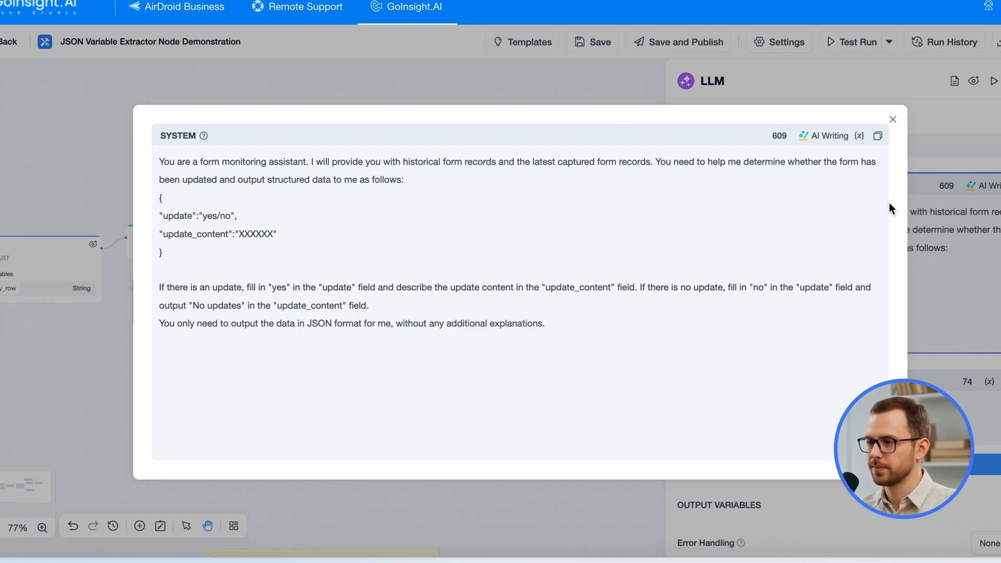
{"action": "left_click", "coordinate": [893, 120]}
{"action": "left_click", "coordinate": [1000, 81]}
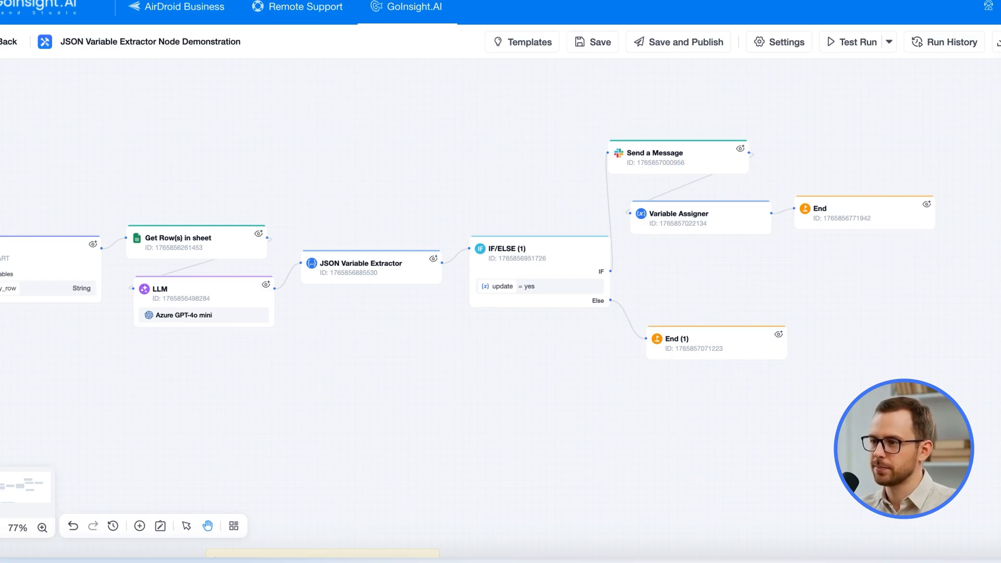
Step: Examine the IF/ELSE (1) node's condition, including the selectable variables and the comparison operators
{"action": "scroll", "coordinate": [556, 365], "scroll_direction": "up", "scroll_amount": 5}
{"action": "left_click_drag", "start_coordinate": [558, 365], "coordinate": [505, 454]}
{"action": "left_click", "coordinate": [448, 261]}
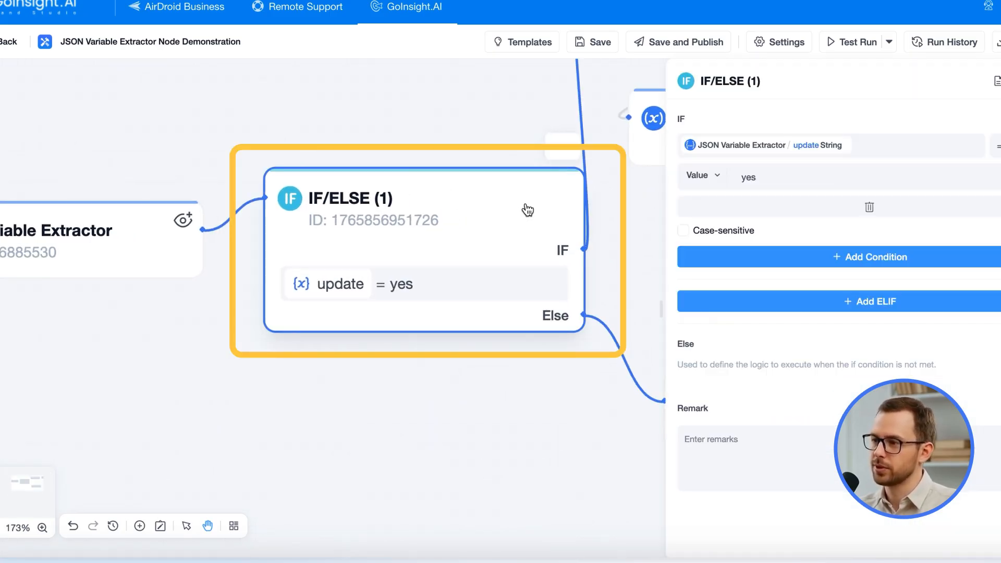
{"action": "scroll", "coordinate": [528, 210], "scroll_direction": "down", "scroll_amount": 5}
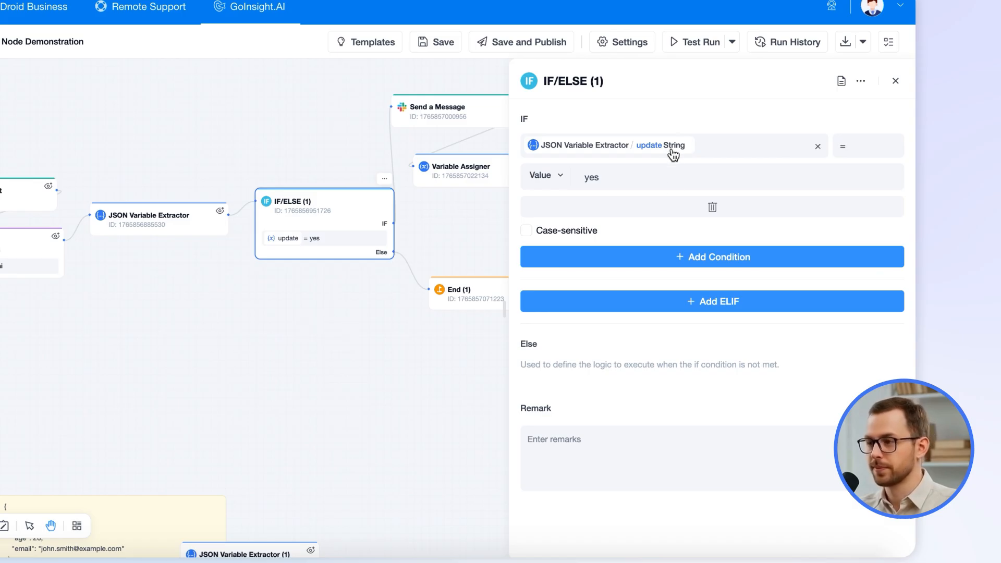
{"action": "left_click", "coordinate": [788, 154]}
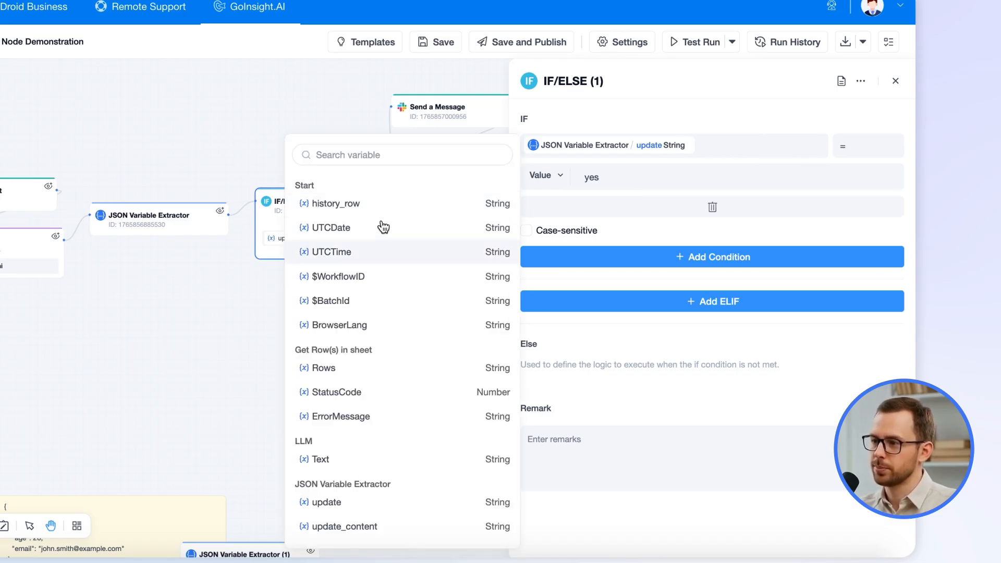
{"action": "left_click", "coordinate": [637, 119]}
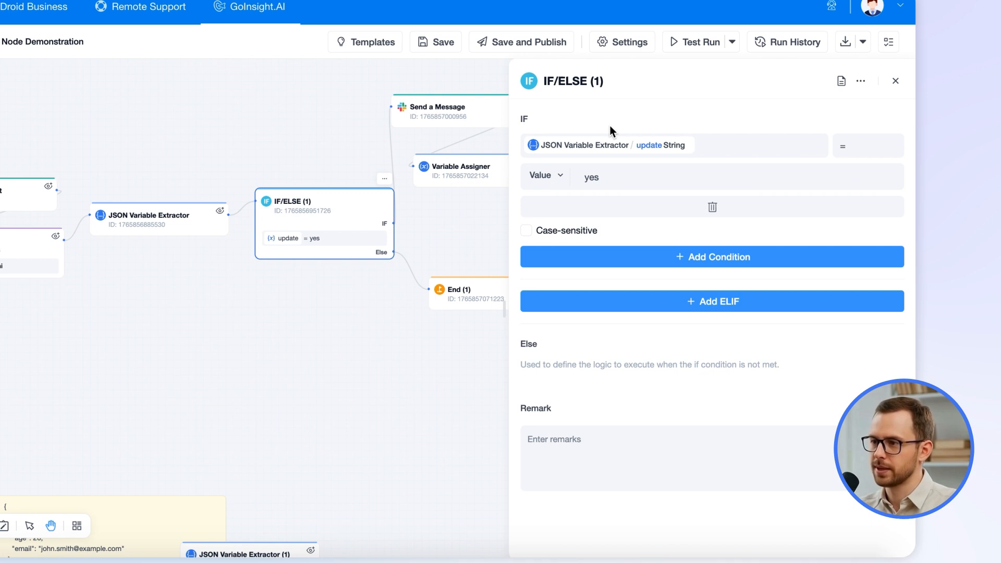
{"action": "left_click", "coordinate": [844, 152]}
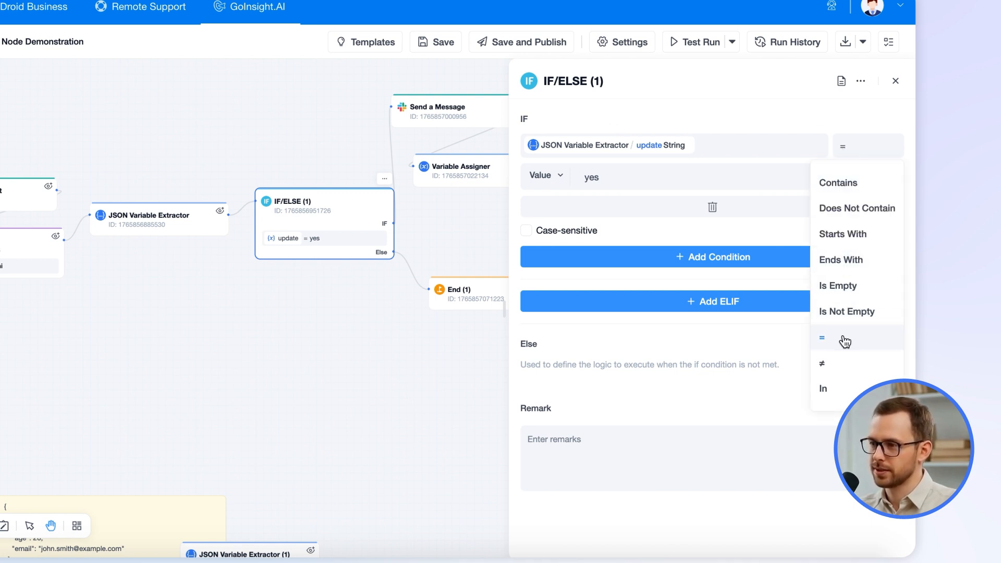
{"action": "left_click", "coordinate": [761, 111]}
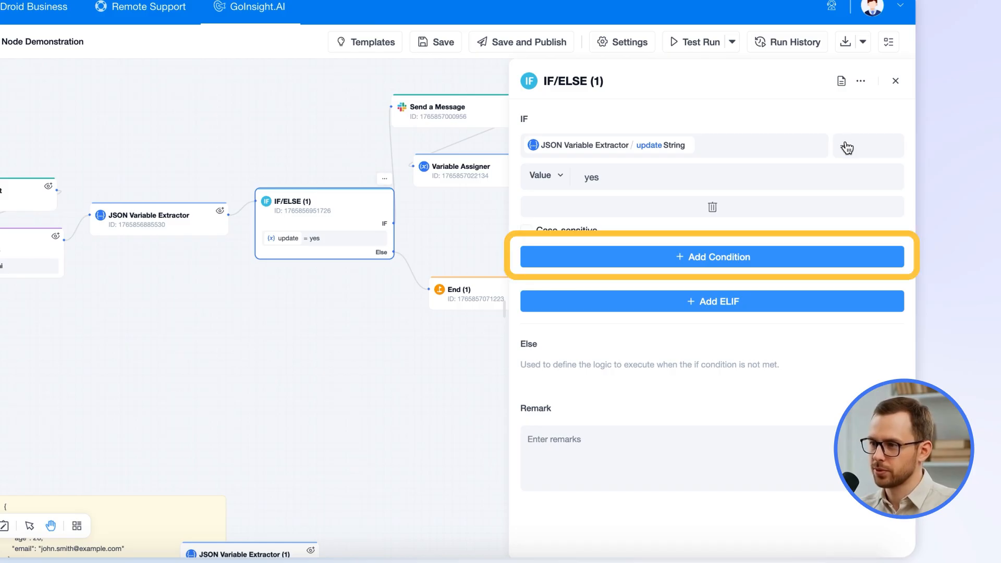
Step: Add a second, empty AND condition and an empty ELIF branch to the IF/ELSE (1) node
{"action": "left_click", "coordinate": [713, 259]}
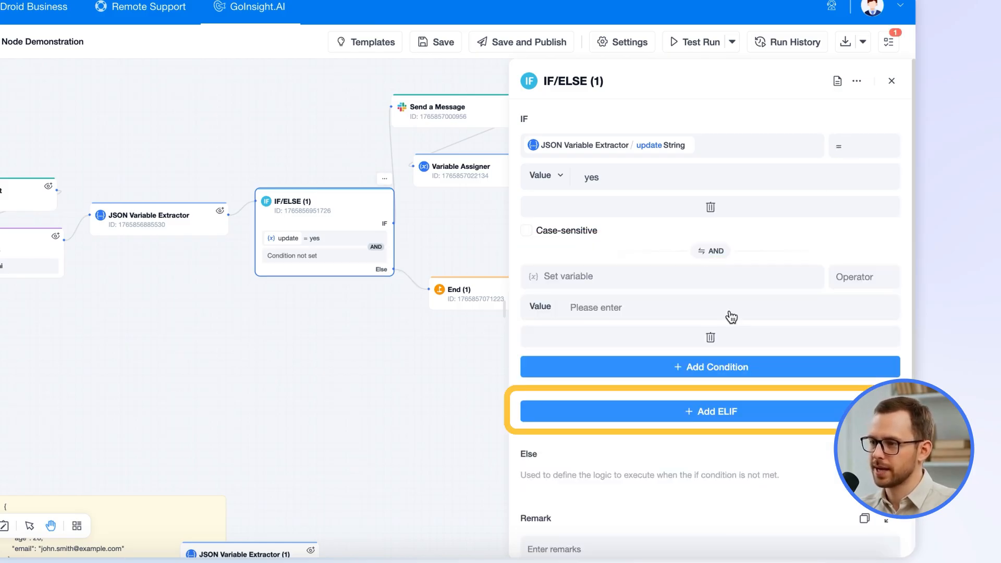
{"action": "left_click", "coordinate": [722, 420]}
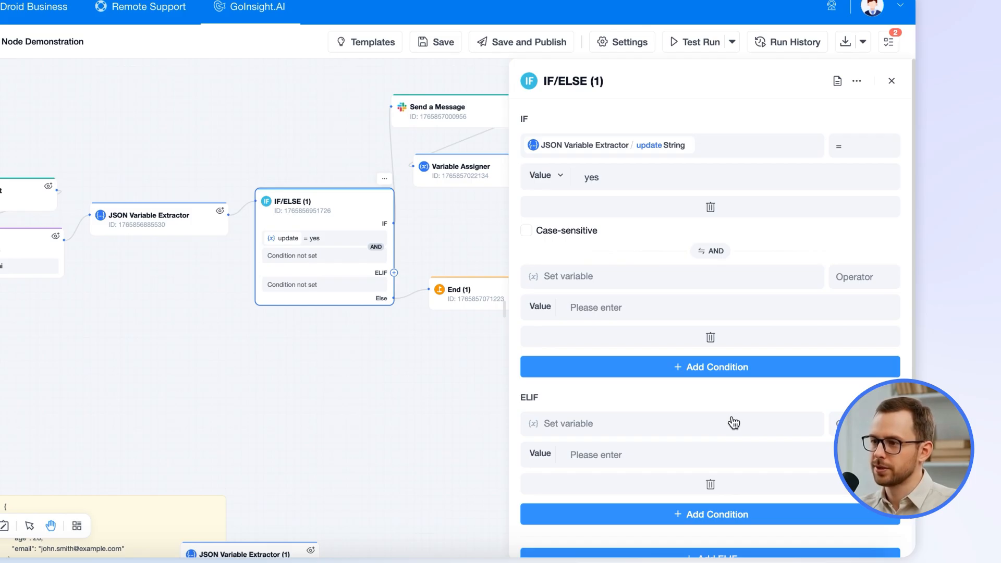
{"action": "left_click", "coordinate": [892, 81]}
Step: In the Variable Assigner, start a variable assignment imported from existing variables with Start / history_row as the assigned variable
{"action": "left_click_drag", "start_coordinate": [499, 212], "coordinate": [326, 228]}
{"action": "left_click", "coordinate": [324, 229]}
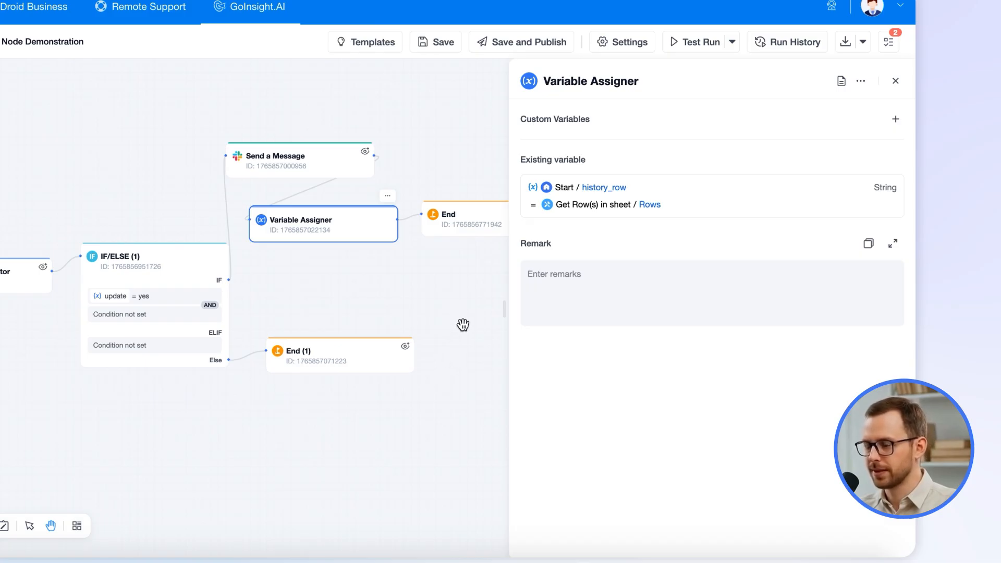
{"action": "left_click_drag", "start_coordinate": [463, 326], "coordinate": [412, 327]}
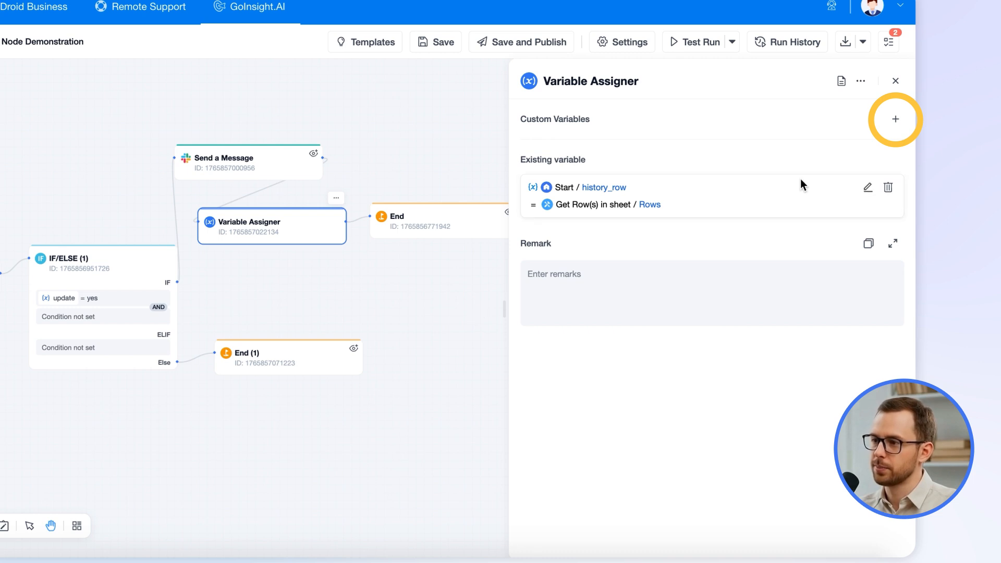
{"action": "left_click", "coordinate": [895, 120]}
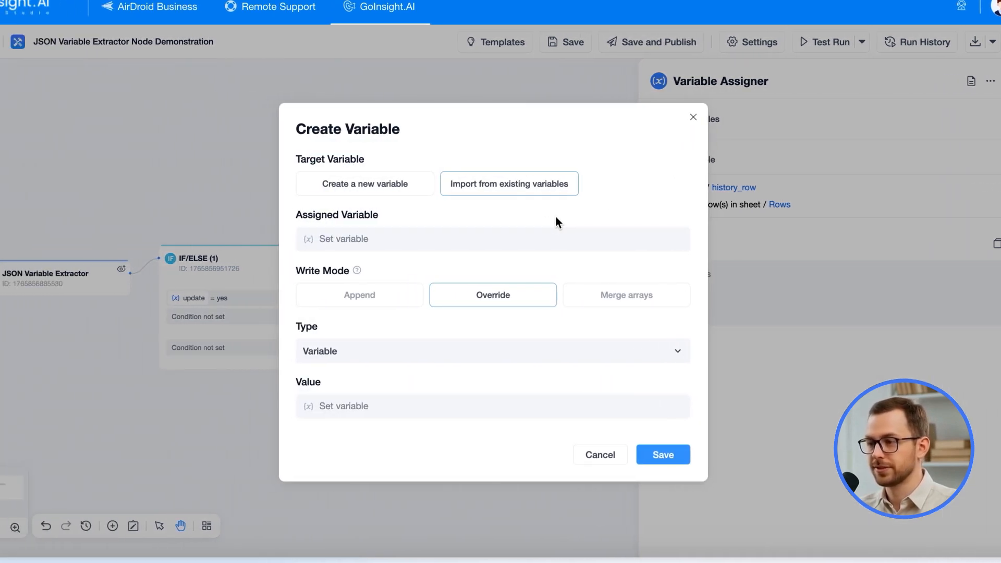
{"action": "left_click", "coordinate": [400, 195]}
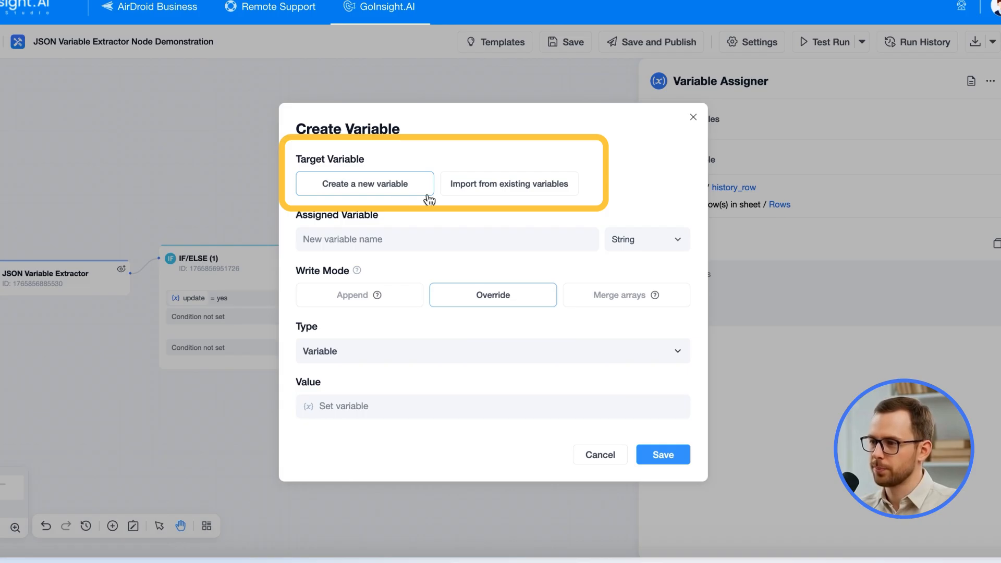
{"action": "left_click", "coordinate": [493, 196]}
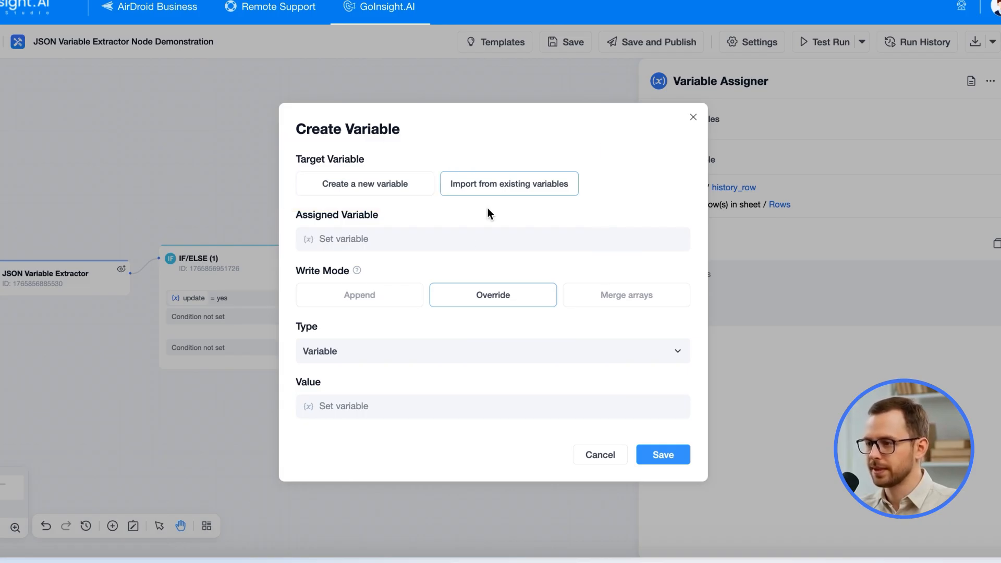
{"action": "left_click", "coordinate": [464, 251]}
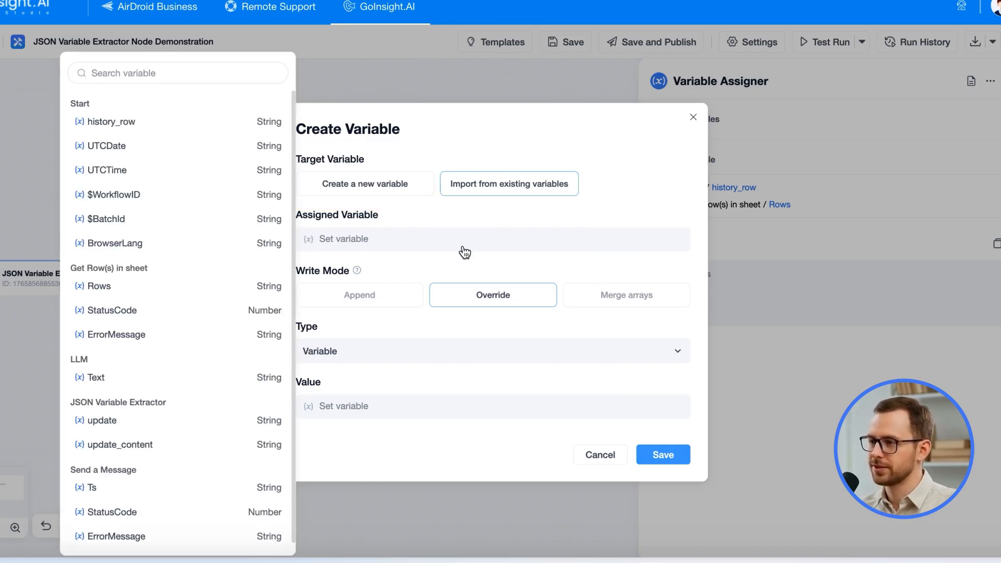
{"action": "left_click", "coordinate": [172, 123]}
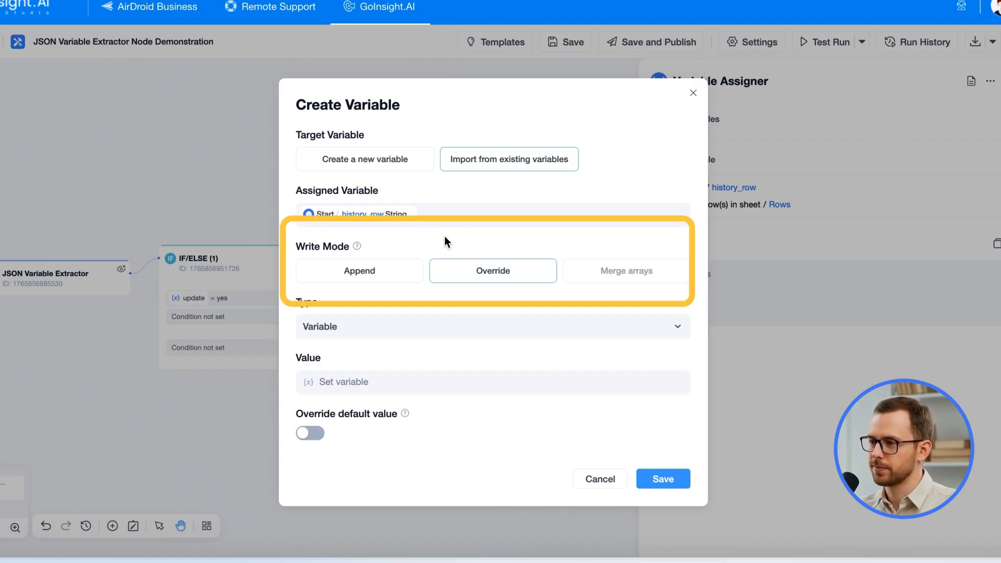
Step: Try the Append write mode, return to Override, and set the assignment's type to Variable and its value to Get Row(s) in sheet / Rows
{"action": "left_click", "coordinate": [366, 270]}
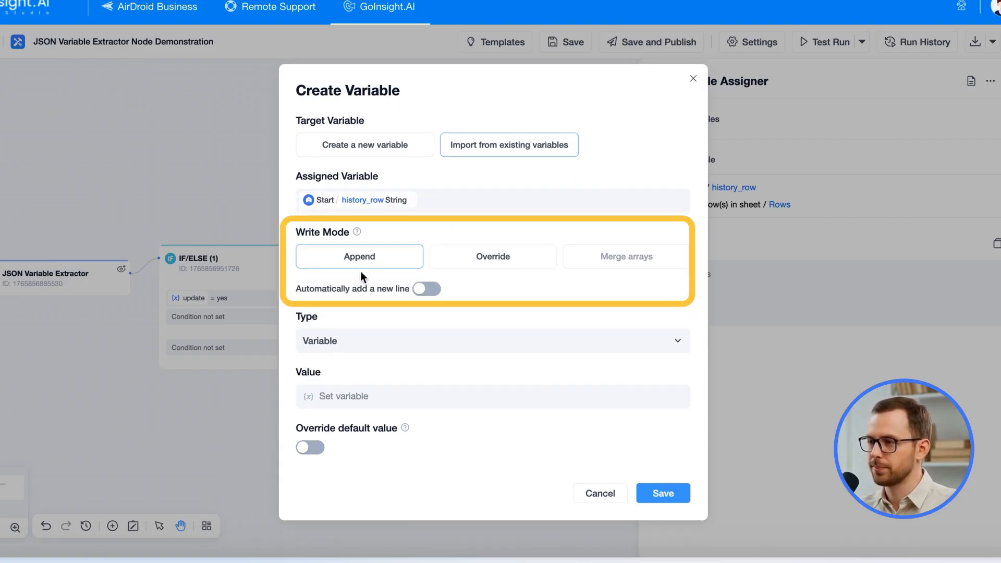
{"action": "left_click", "coordinate": [497, 273]}
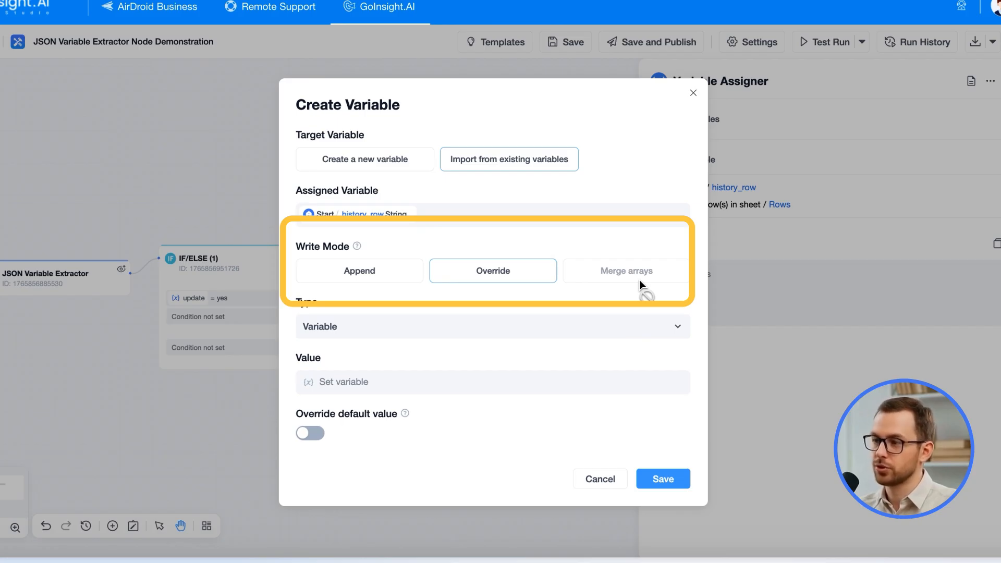
{"action": "left_click", "coordinate": [368, 324]}
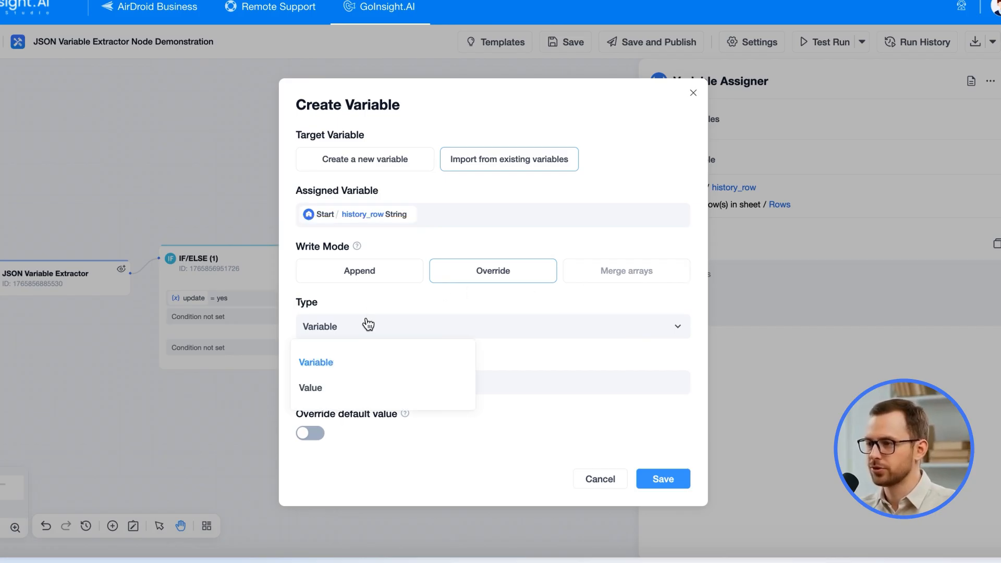
{"action": "left_click", "coordinate": [348, 367]}
{"action": "left_click", "coordinate": [358, 382]}
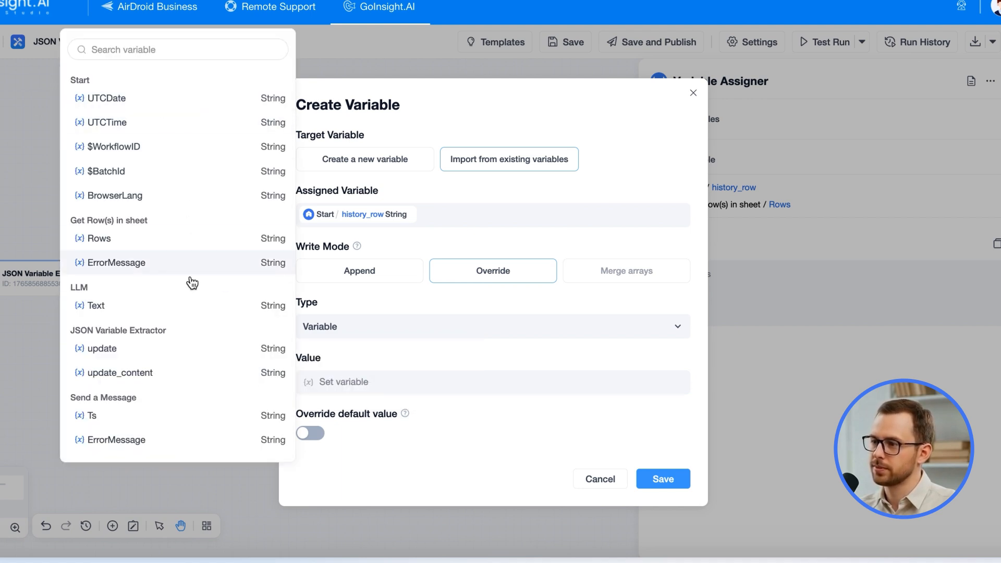
{"action": "left_click", "coordinate": [170, 245]}
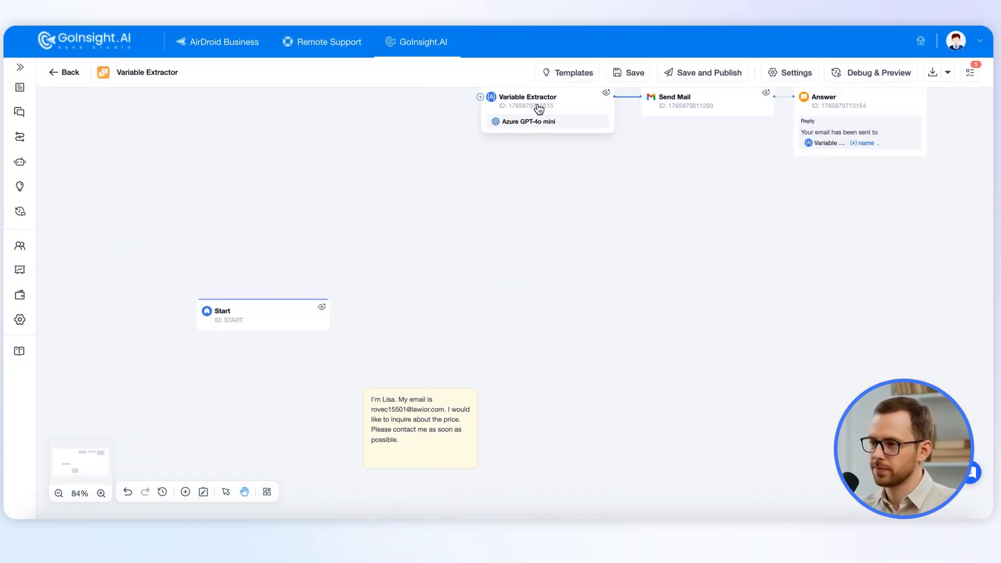
Step: Review the Variable Extractor node's model, input and extract variables, then bring the sample customer message note into view
{"action": "left_click", "coordinate": [539, 108]}
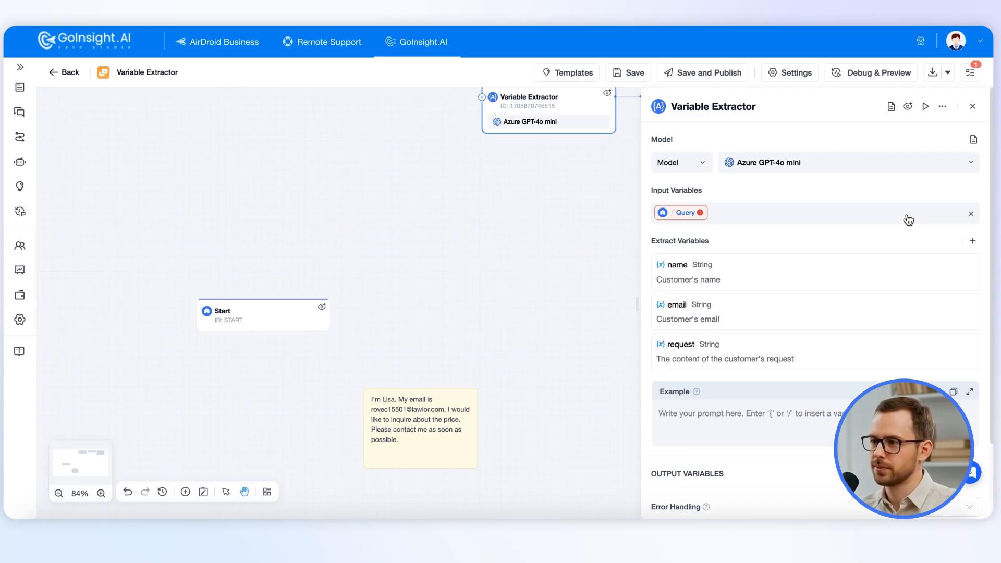
{"action": "left_click", "coordinate": [972, 106]}
{"action": "scroll", "coordinate": [429, 431], "scroll_direction": "up", "scroll_amount": 3}
{"action": "left_click_drag", "start_coordinate": [555, 397], "coordinate": [533, 313]}
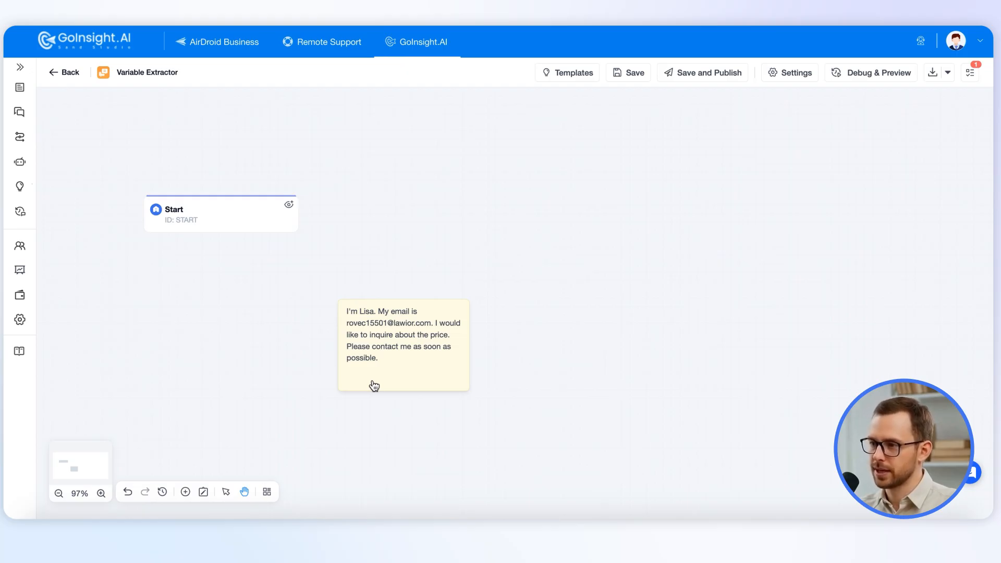
Step: Add a Variable Extractor node after Start, followed by a connected Answer node
{"action": "left_click", "coordinate": [299, 210]}
{"action": "scroll", "coordinate": [406, 316], "scroll_direction": "down", "scroll_amount": 4}
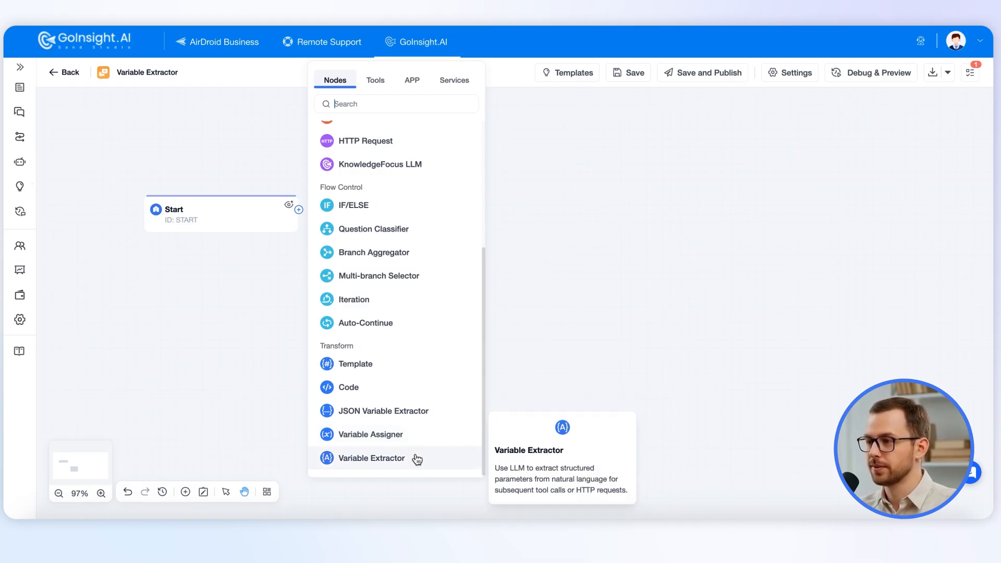
{"action": "left_click", "coordinate": [415, 459]}
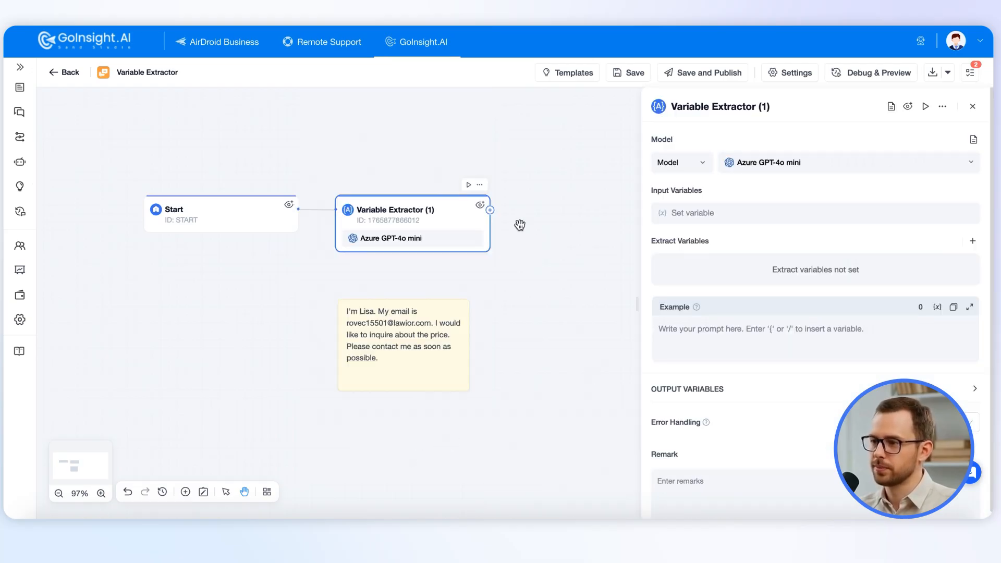
{"action": "left_click", "coordinate": [490, 211]}
{"action": "left_click", "coordinate": [564, 162]}
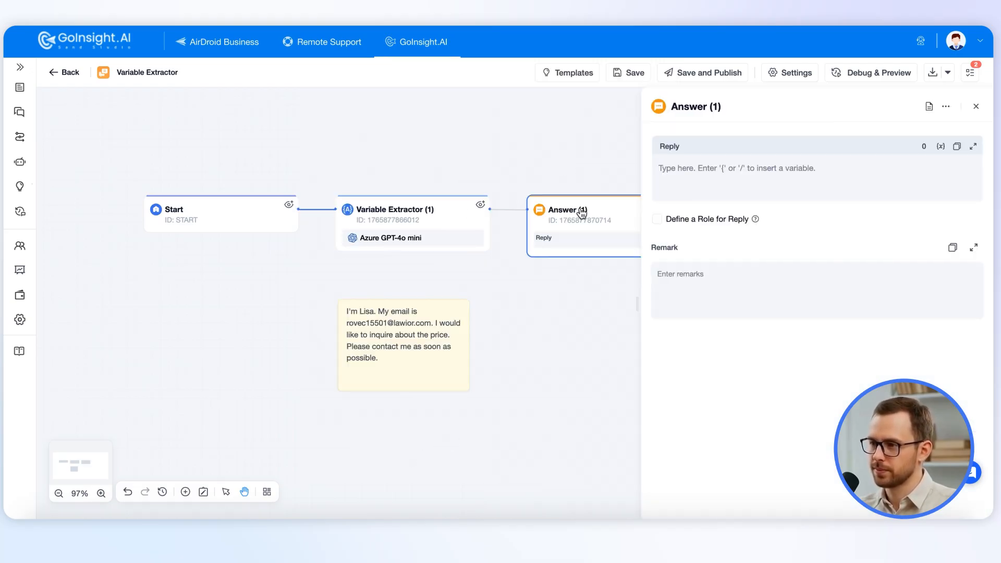
Step: Set the input variable of the Variable Extractor (1) node to Start / Query
{"action": "left_click", "coordinate": [425, 224]}
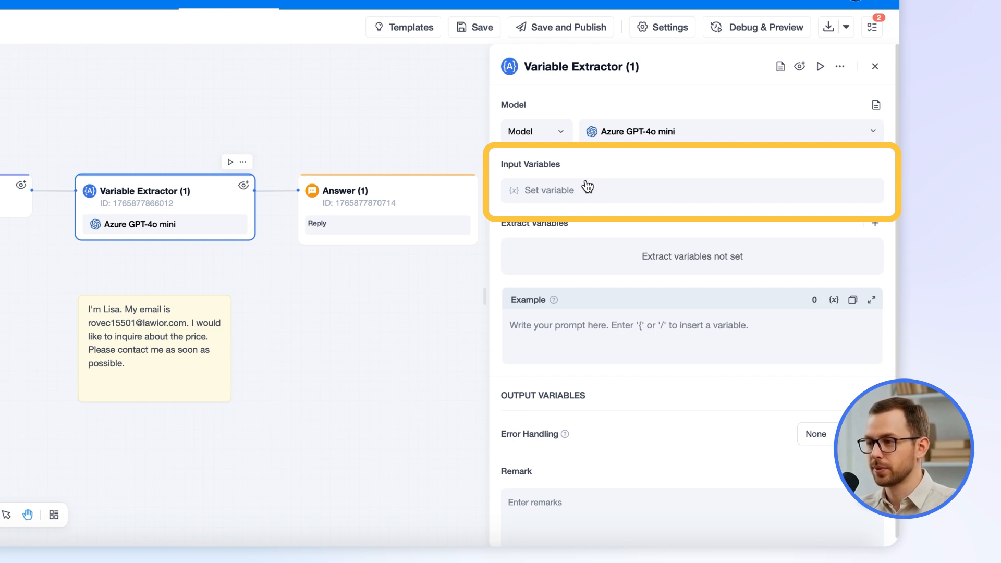
{"action": "left_click", "coordinate": [588, 189]}
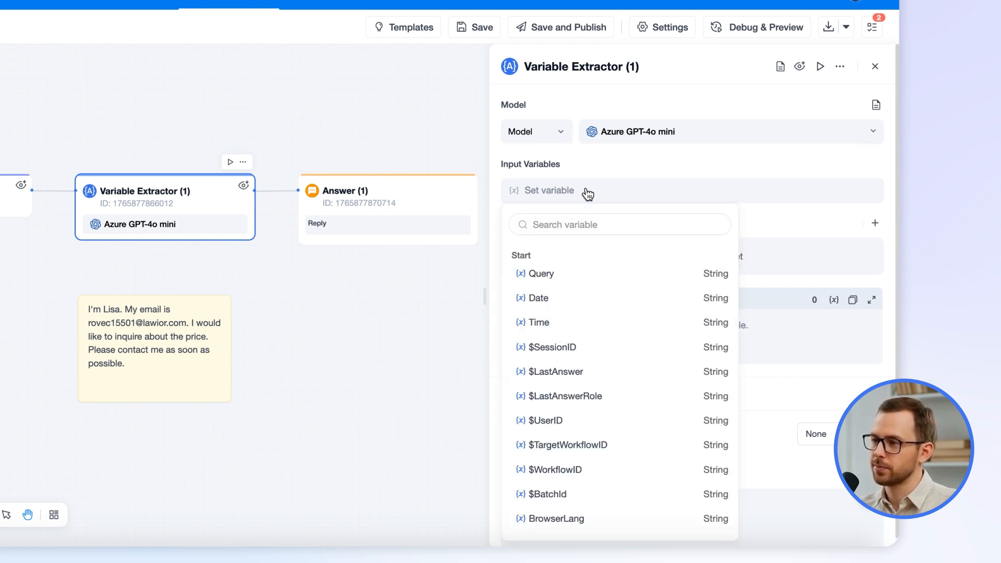
{"action": "left_click", "coordinate": [541, 275]}
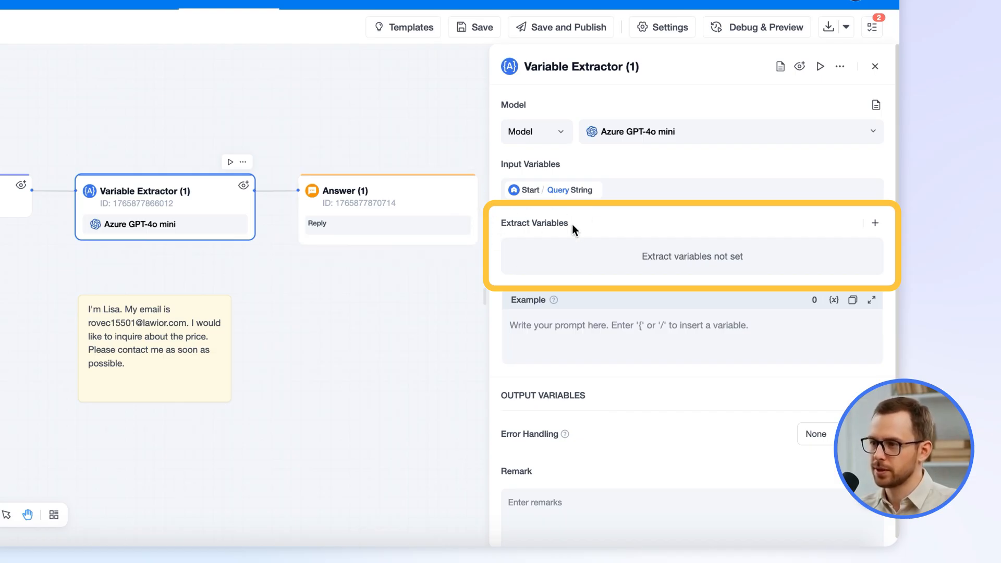
Step: Add a String extract variable named "name" with the prompt "Customer's name", and check the help for the Example field
{"action": "left_click", "coordinate": [875, 223]}
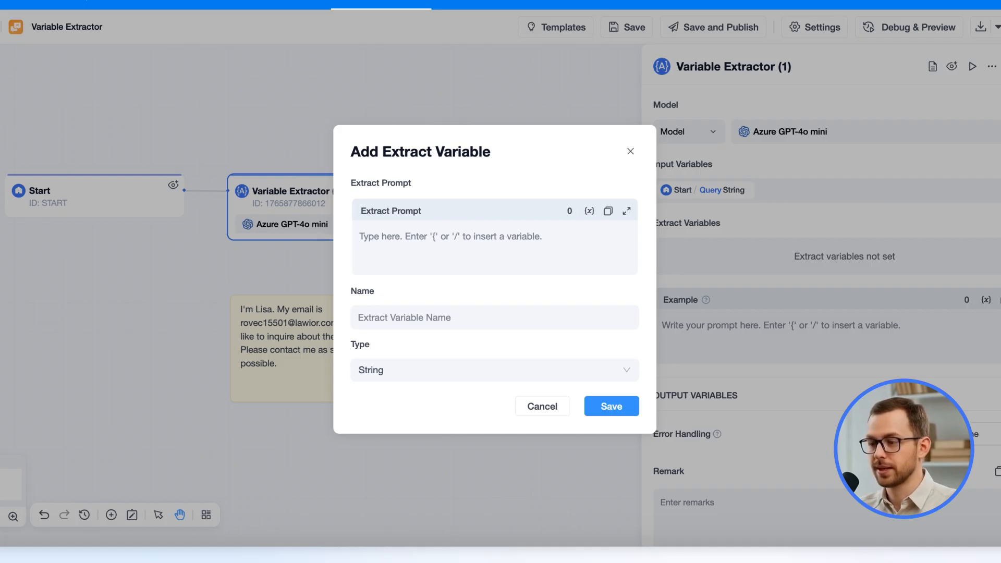
{"action": "left_click", "coordinate": [420, 245]}
{"action": "type", "text": "Customer's name"}
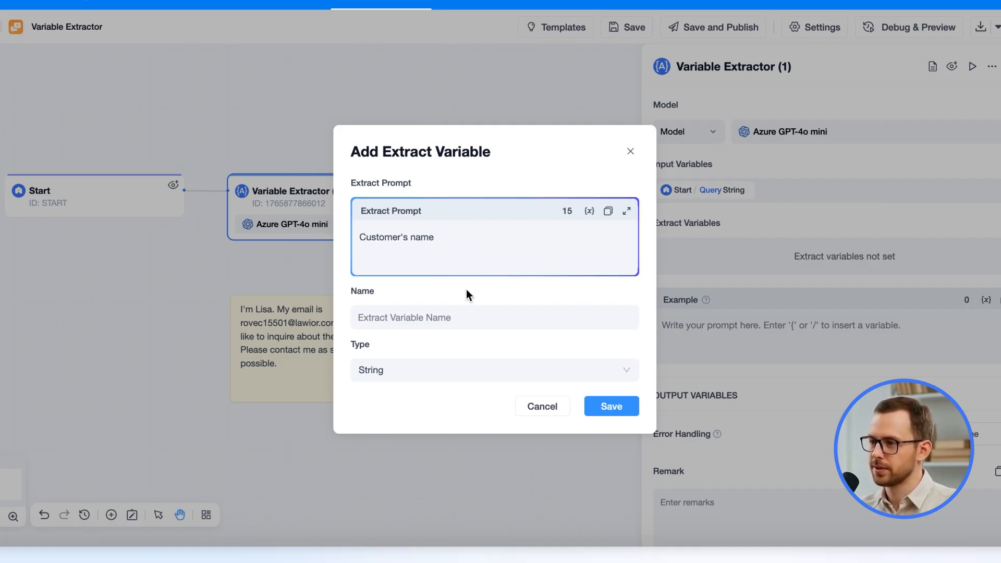
{"action": "left_click", "coordinate": [425, 317]}
{"action": "type", "text": "name"}
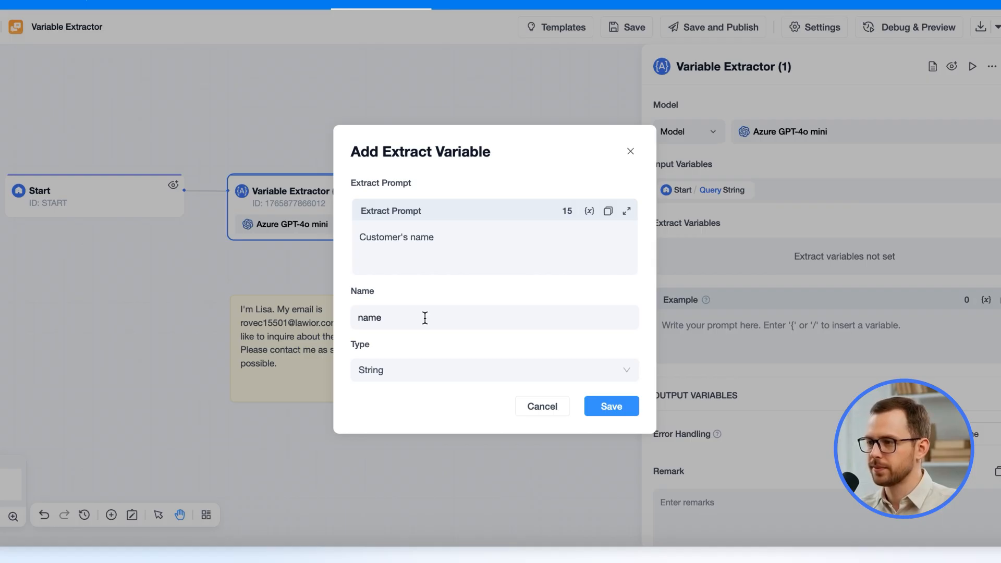
{"action": "left_click", "coordinate": [629, 411]}
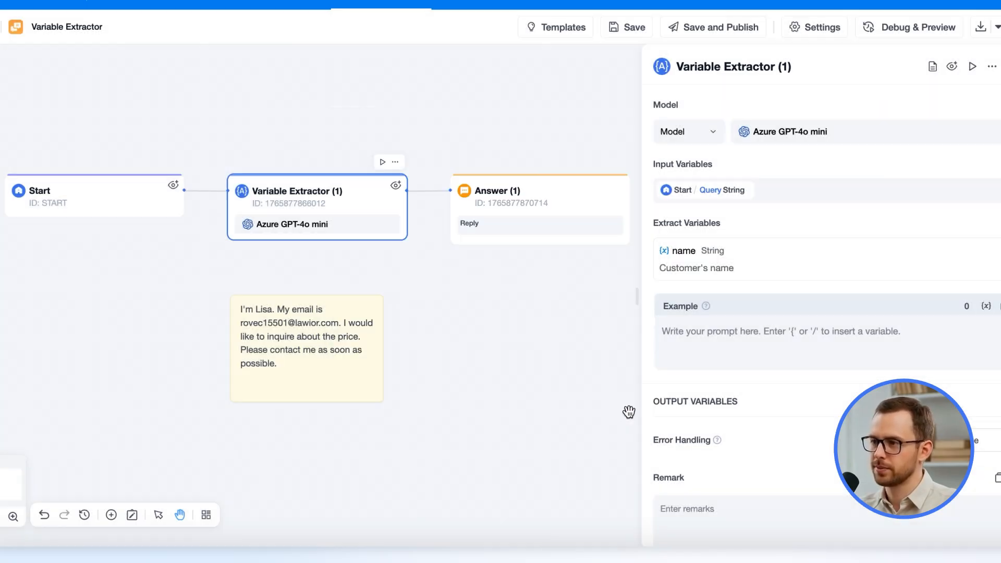
{"action": "left_click", "coordinate": [801, 366]}
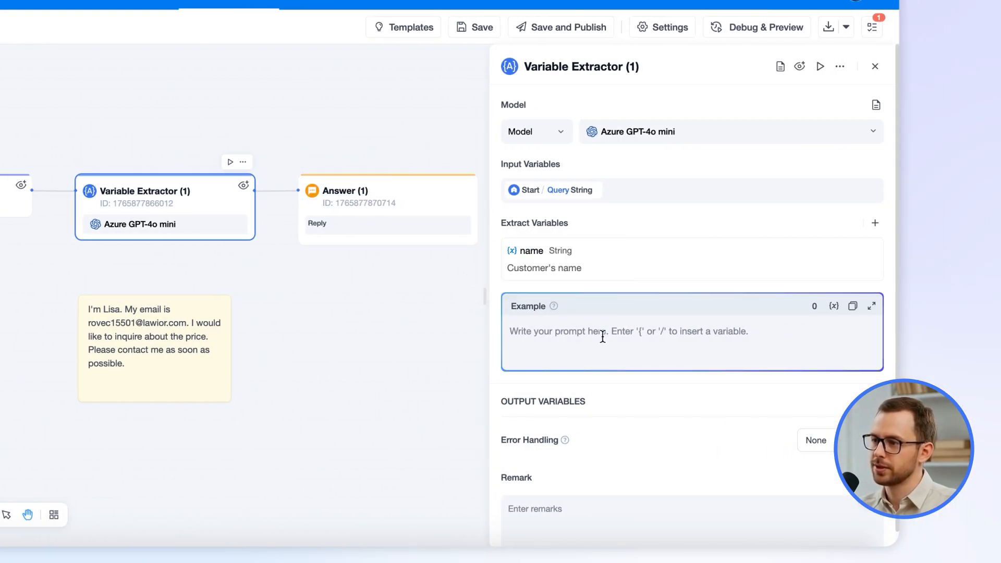
{"action": "mouse_move", "coordinate": [556, 307]}
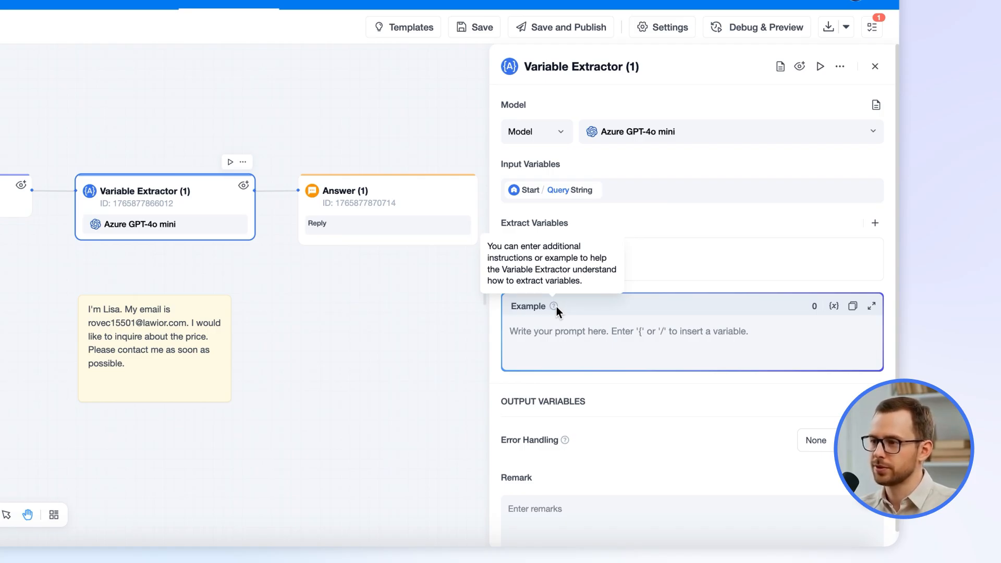
Step: Insert the Variable Extractor (1) / name variable as the reply of the Answer (1) node
{"action": "left_click", "coordinate": [433, 209]}
{"action": "left_click", "coordinate": [547, 161]}
{"action": "type", "text": "/"}
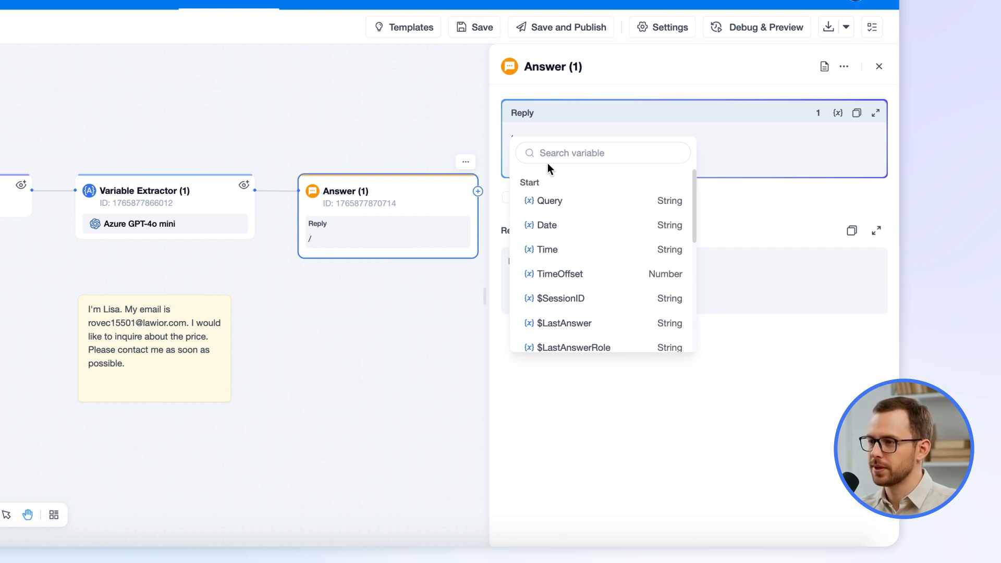
{"action": "scroll", "coordinate": [656, 329], "scroll_direction": "down", "scroll_amount": 5}
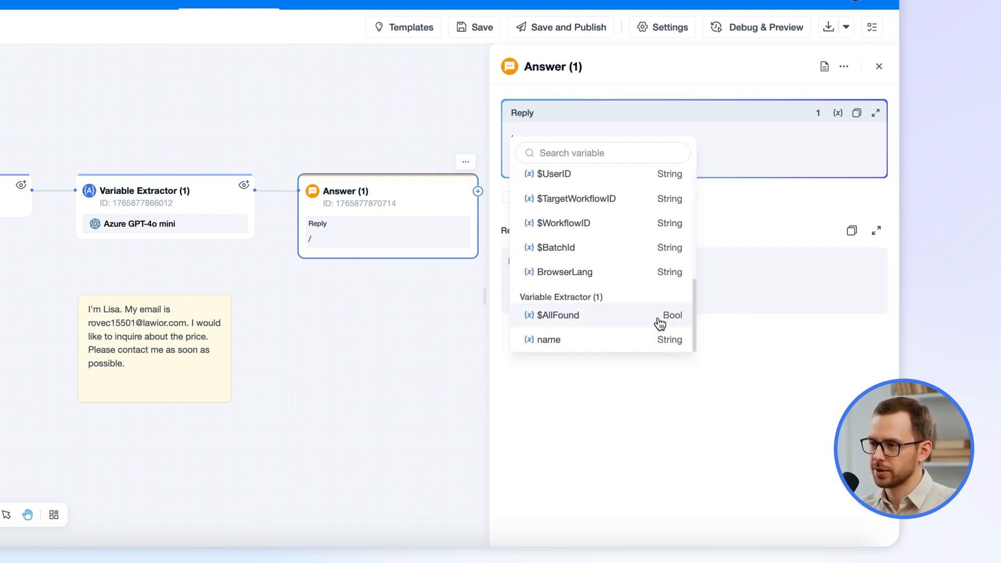
{"action": "left_click", "coordinate": [590, 337]}
{"action": "left_click", "coordinate": [880, 66]}
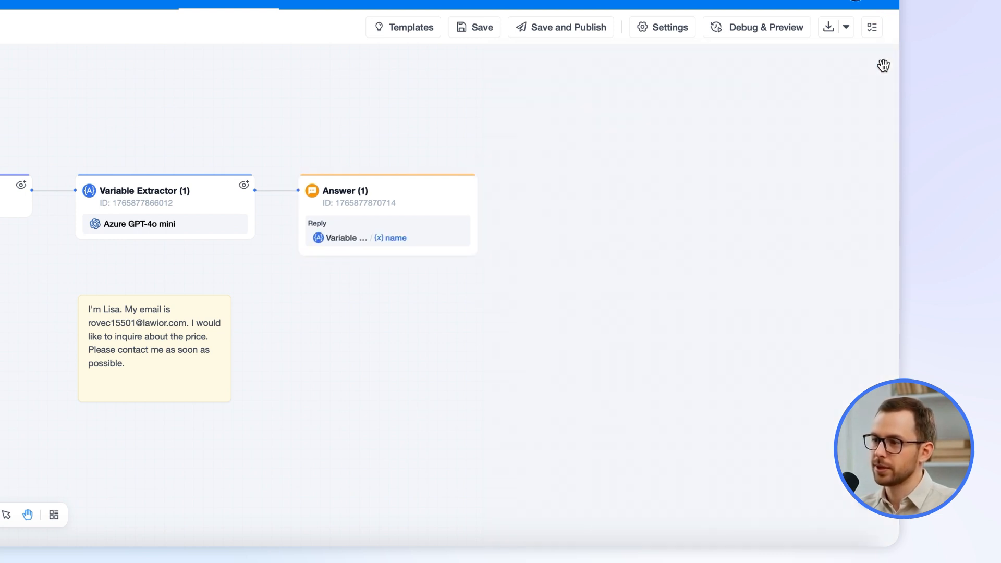
Step: Copy the customer message from the sample note and send it as a test query in Debug & Preview
{"action": "triple_click", "coordinate": [156, 331]}
{"action": "key", "text": "ctrl+c"}
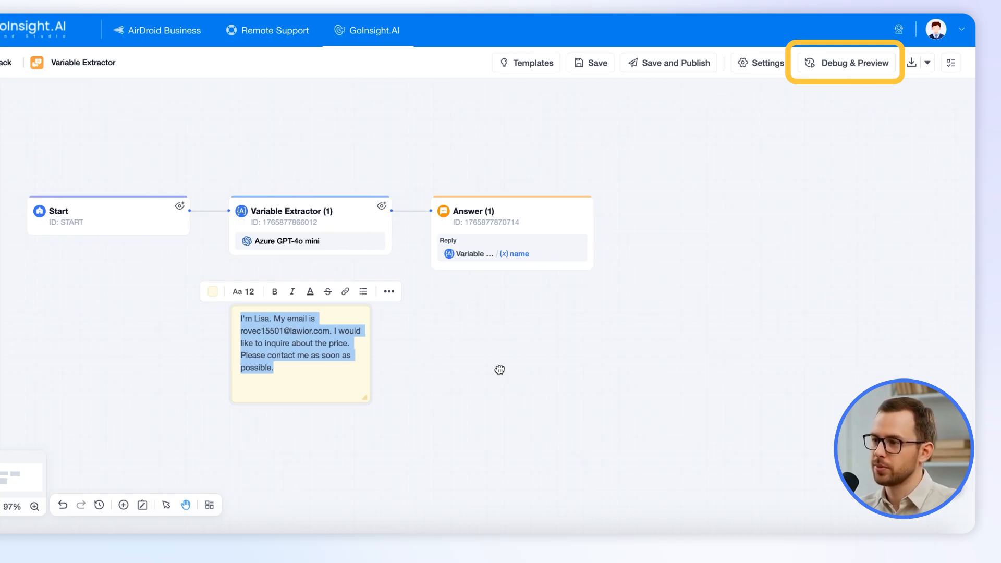
{"action": "left_click", "coordinate": [844, 71]}
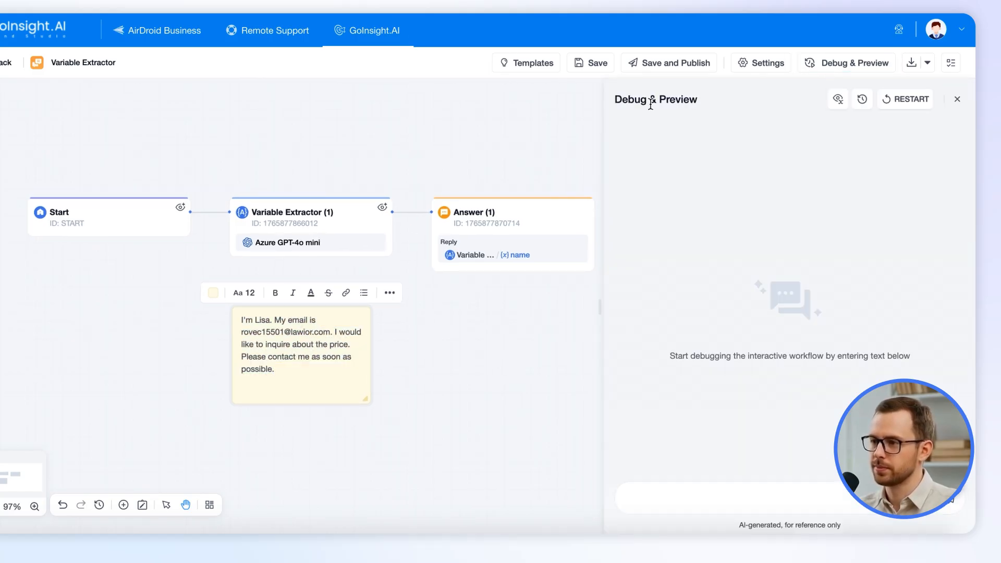
{"action": "left_click", "coordinate": [474, 509]}
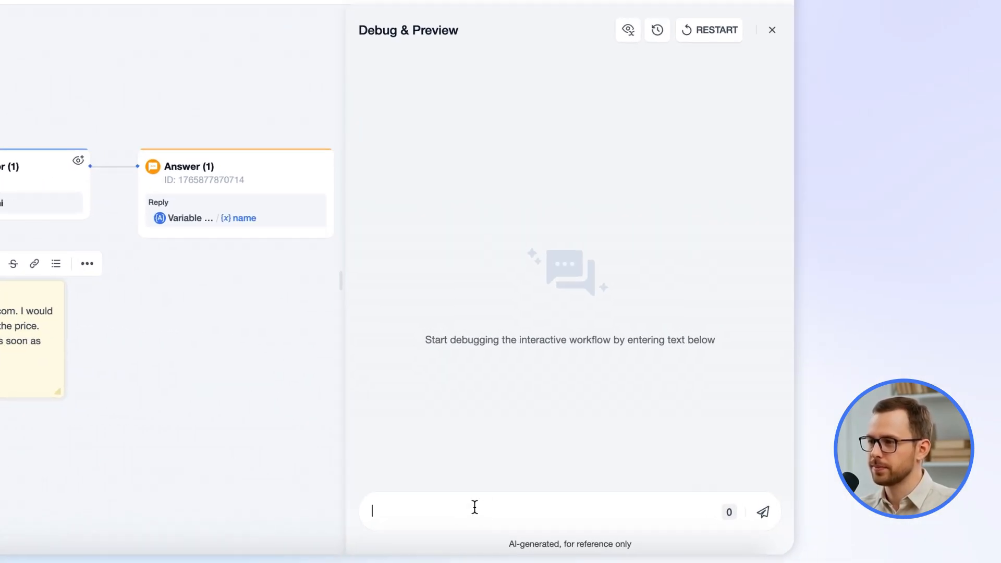
{"action": "key", "text": "ctrl+v"}
{"action": "left_click", "coordinate": [765, 513]}
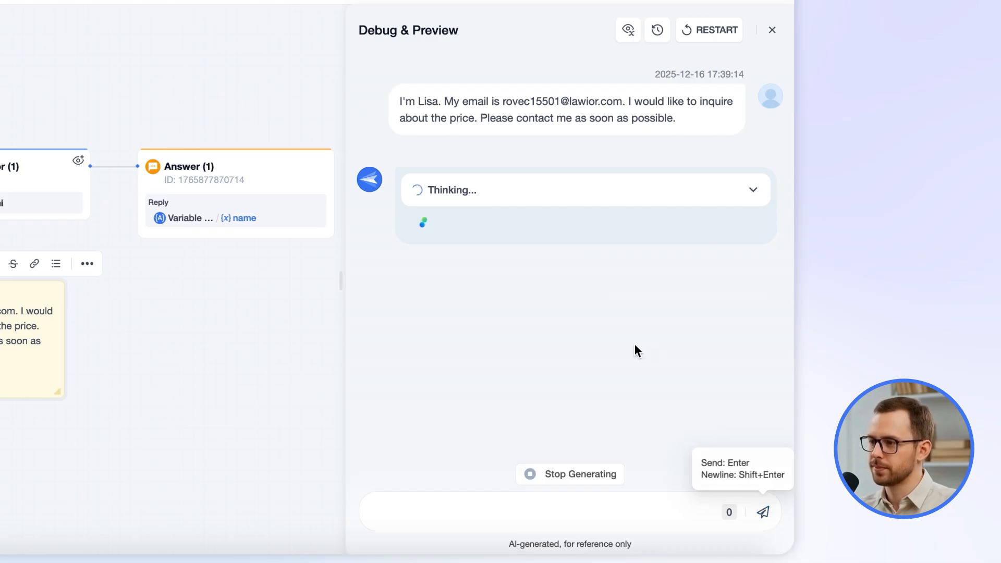
Step: Expand the test run's details, examine the node results and the workflow's reply, and close the preview
{"action": "left_click", "coordinate": [527, 206]}
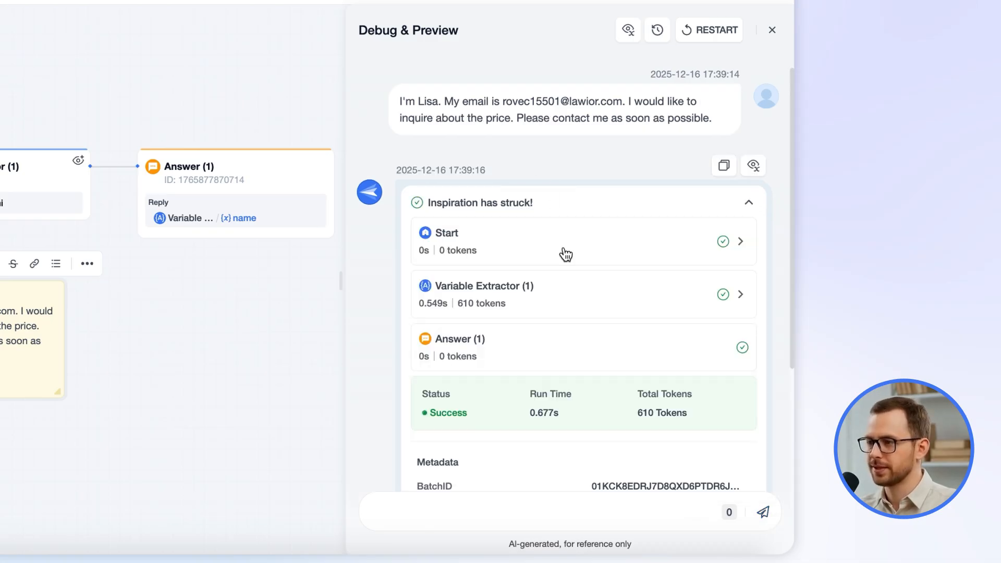
{"action": "scroll", "coordinate": [679, 292], "scroll_direction": "down", "scroll_amount": 4}
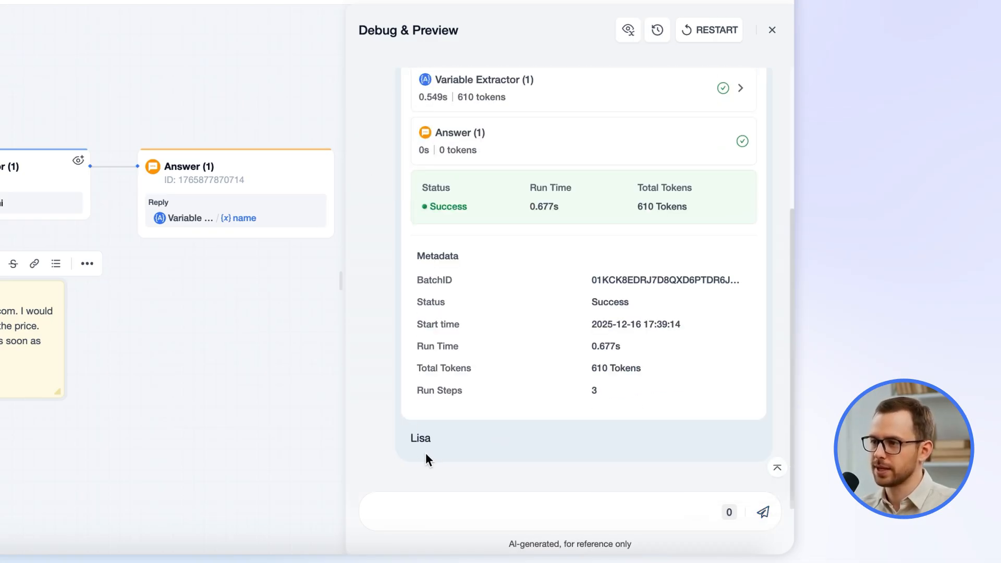
{"action": "scroll", "coordinate": [396, 441], "scroll_direction": "up", "scroll_amount": 1}
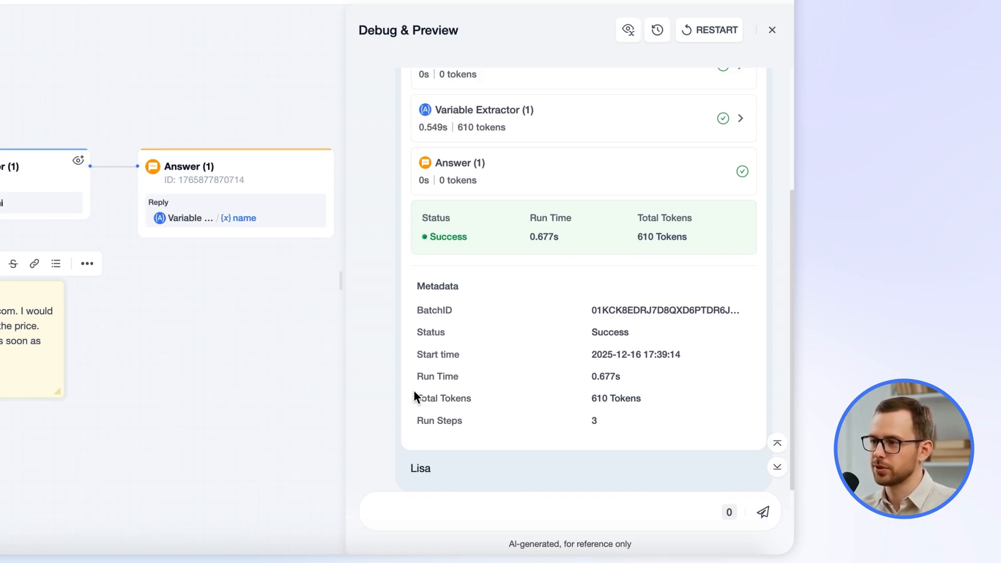
{"action": "left_click", "coordinate": [772, 31]}
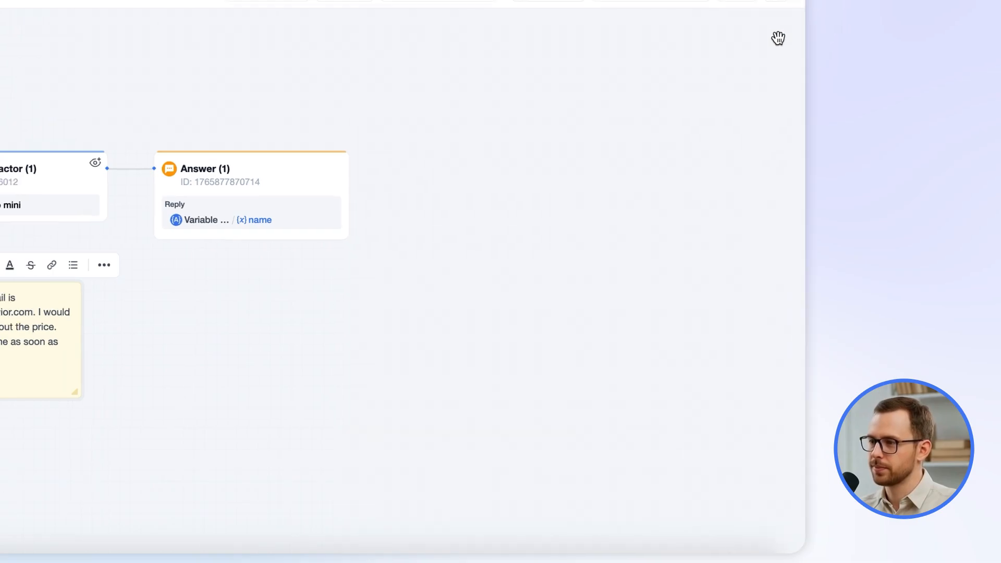
{"action": "left_click", "coordinate": [593, 369]}
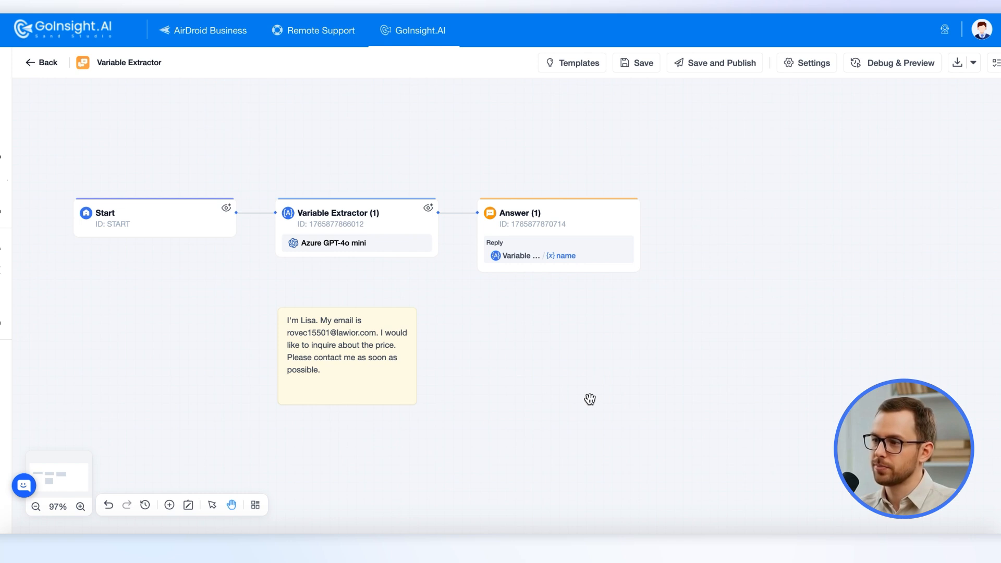
Step: Reroute the Start node from Variable Extractor (1) to the existing Variable Extractor node that leads to Send Mail
{"action": "left_click_drag", "start_coordinate": [571, 406], "coordinate": [751, 530]}
{"action": "left_click_drag", "start_coordinate": [436, 400], "coordinate": [504, 181]}
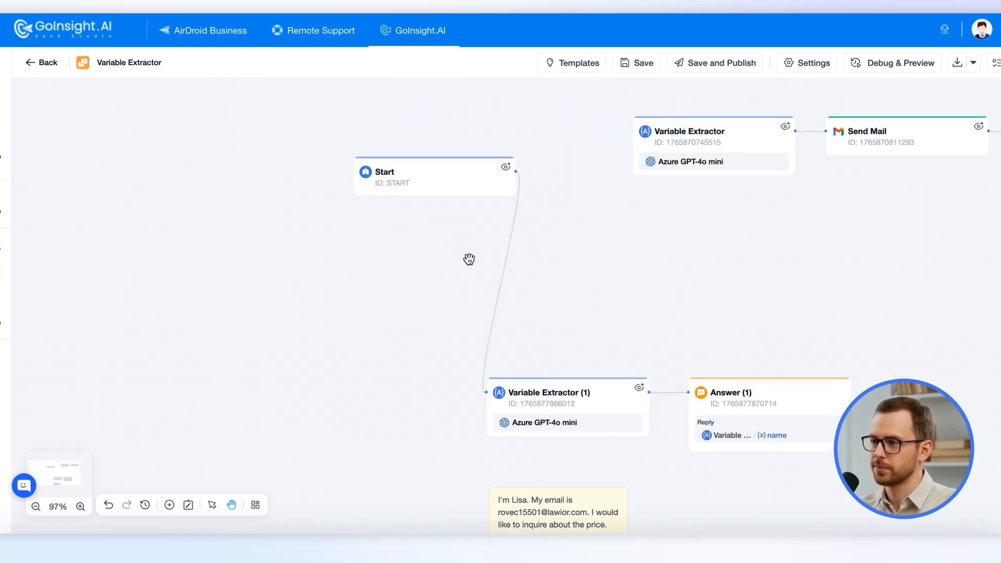
{"action": "left_click", "coordinate": [506, 282]}
{"action": "key", "text": "Delete"}
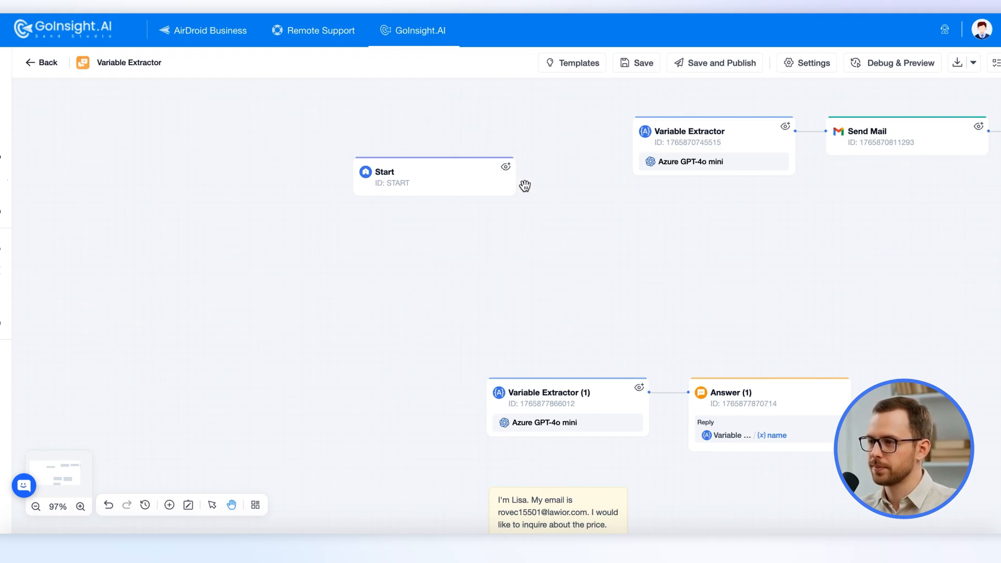
{"action": "left_click_drag", "start_coordinate": [516, 172], "coordinate": [635, 132]}
Step: Move the Start node close to the Variable Extractor node and place the sample customer message note beneath Start
{"action": "left_click_drag", "start_coordinate": [809, 252], "coordinate": [543, 409]}
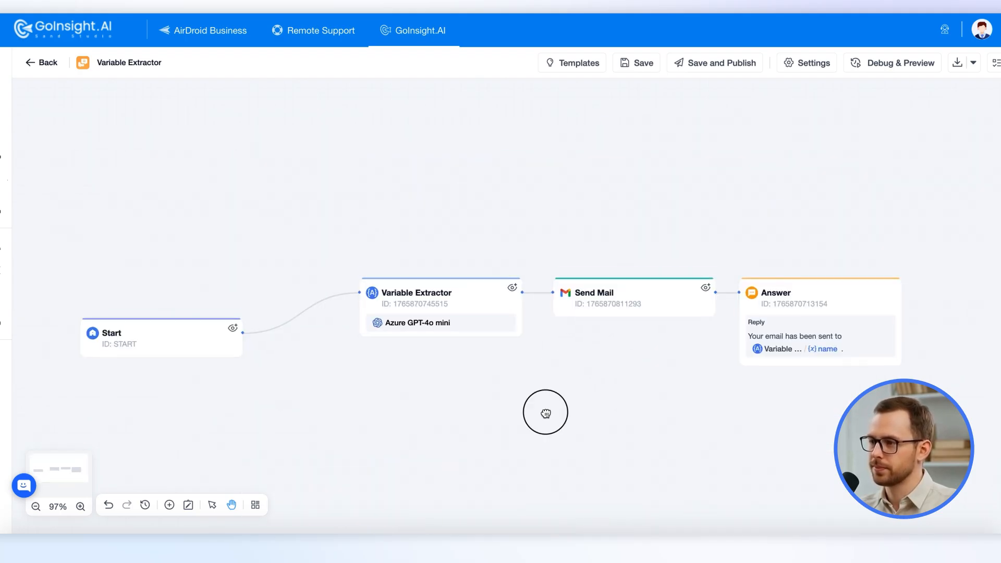
{"action": "left_click_drag", "start_coordinate": [195, 329], "coordinate": [261, 291]}
{"action": "left_click_drag", "start_coordinate": [461, 407], "coordinate": [454, 407]}
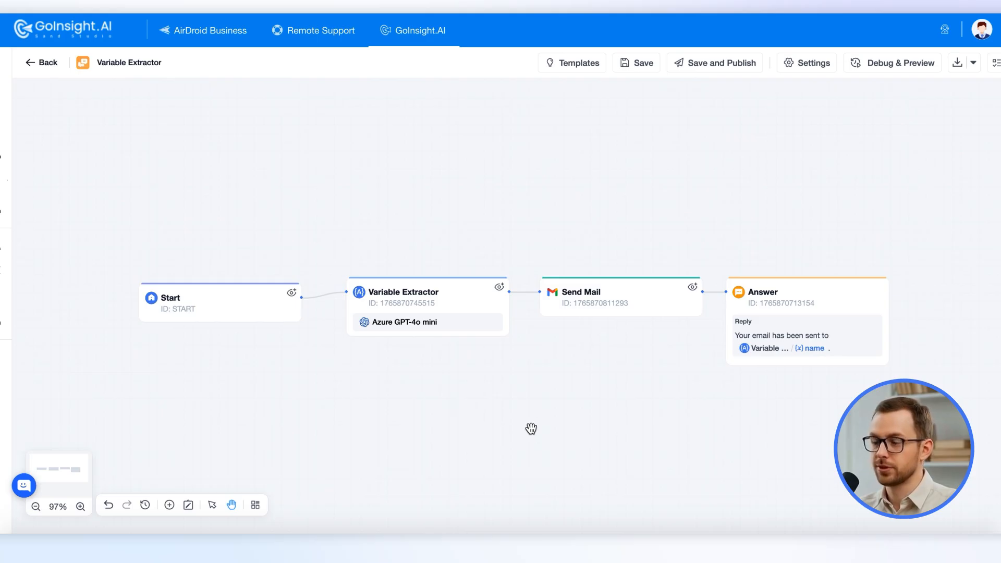
{"action": "left_click_drag", "start_coordinate": [532, 429], "coordinate": [549, 187]}
{"action": "left_click_drag", "start_coordinate": [342, 395], "coordinate": [310, 83]}
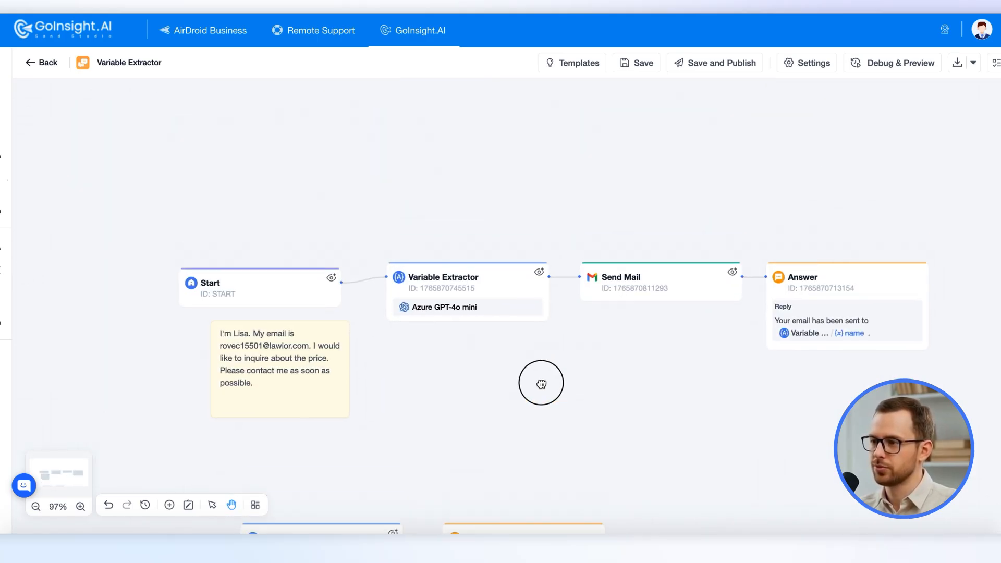
{"action": "left_click_drag", "start_coordinate": [542, 381], "coordinate": [532, 404]}
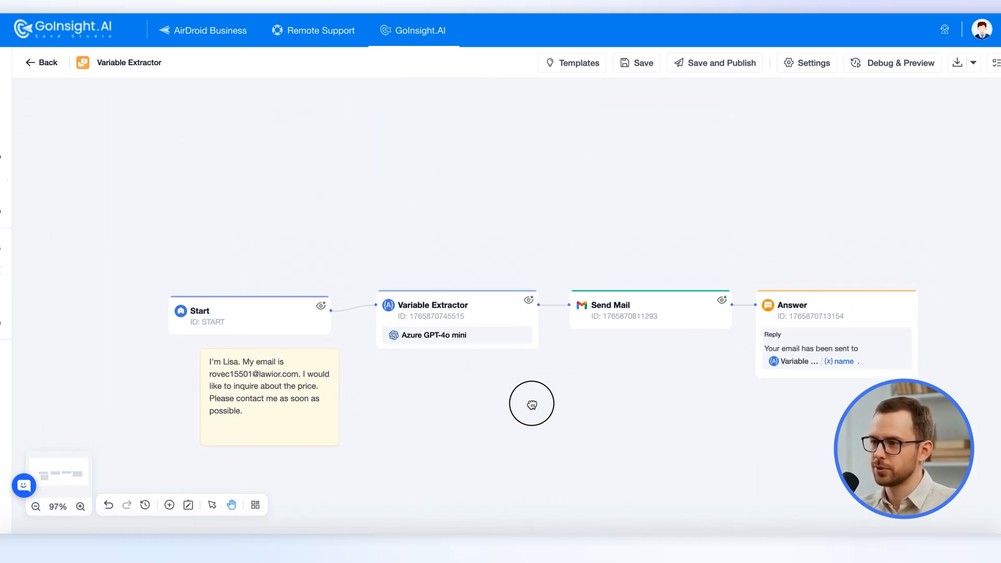
Step: Review the Variable Extractor's extract variables and the Send Mail node's recipient, subject and body parameters
{"action": "left_click", "coordinate": [461, 300]}
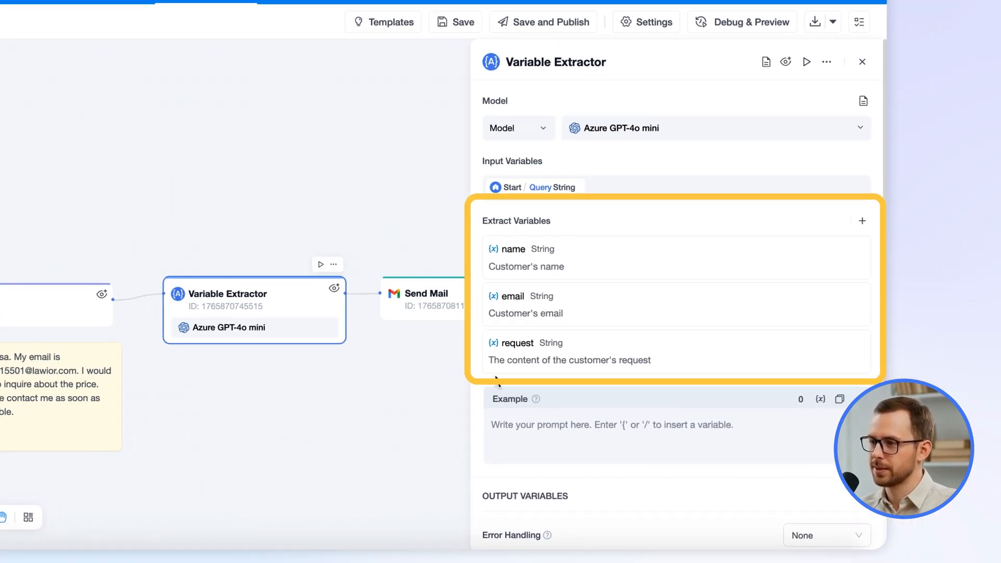
{"action": "left_click", "coordinate": [864, 62]}
{"action": "left_click_drag", "start_coordinate": [522, 210], "coordinate": [448, 184]}
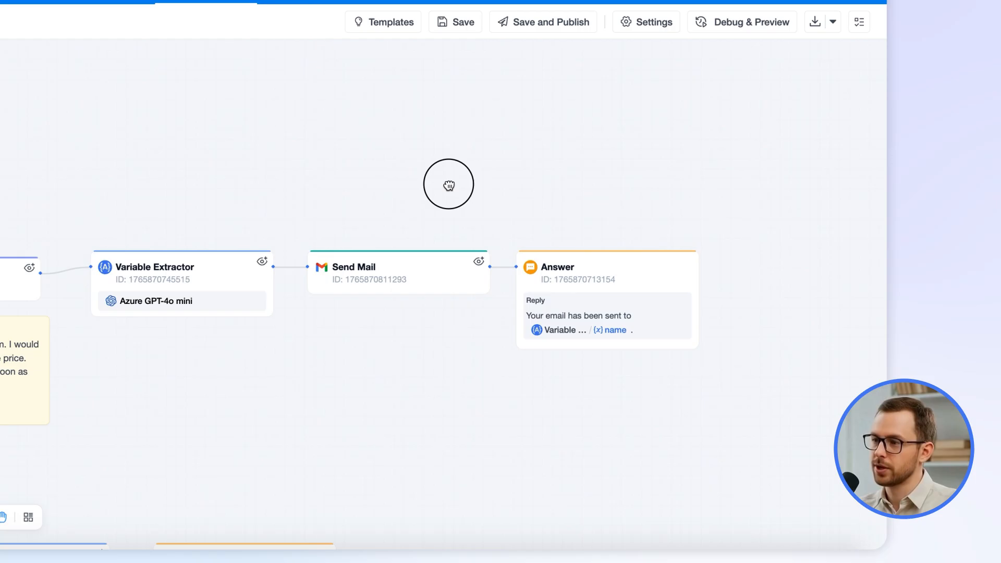
{"action": "left_click", "coordinate": [372, 277]}
{"action": "scroll", "coordinate": [622, 221], "scroll_direction": "down", "scroll_amount": 4}
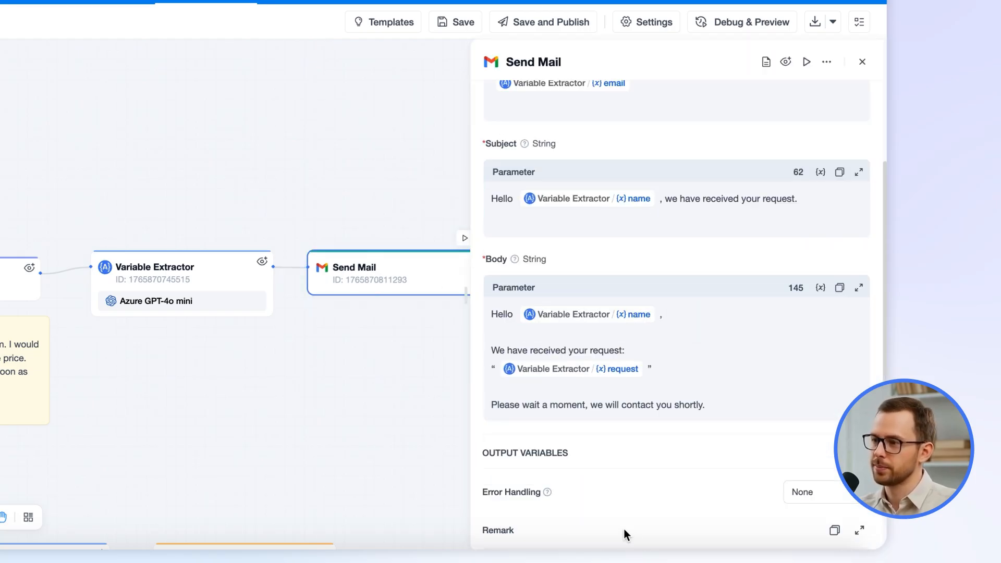
{"action": "scroll", "coordinate": [631, 475], "scroll_direction": "up", "scroll_amount": 1}
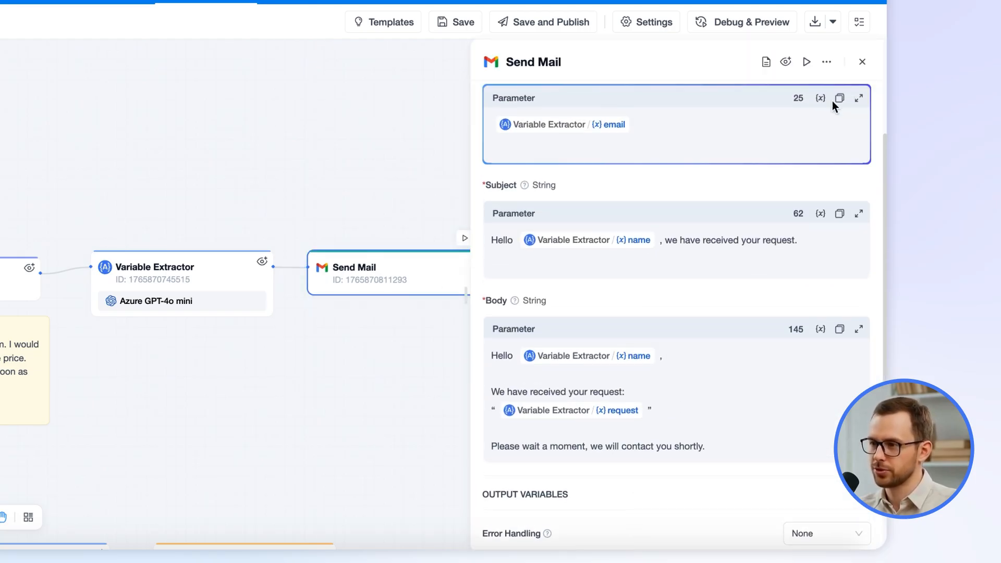
{"action": "left_click", "coordinate": [862, 62]}
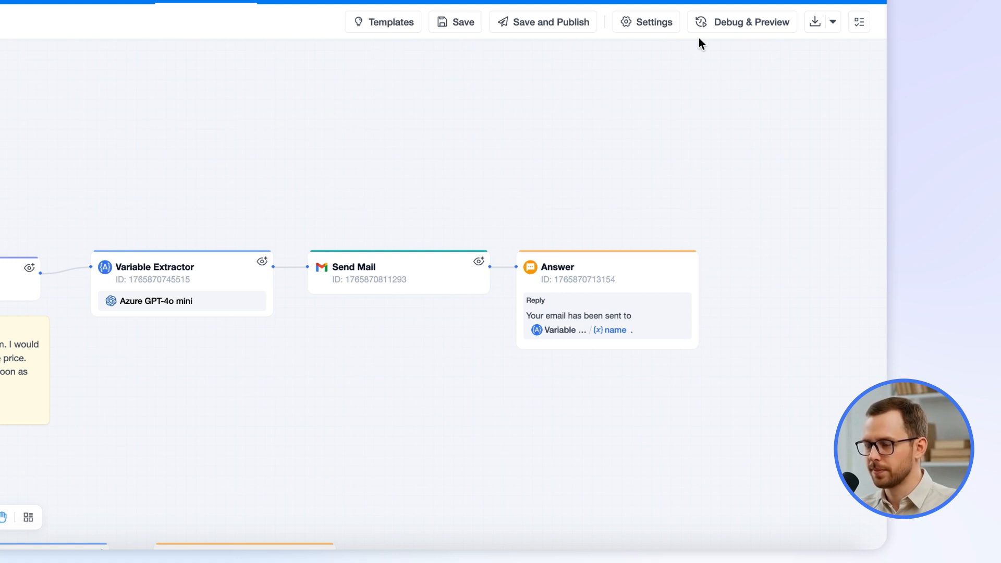
Step: Test the Send Mail workflow by submitting the sample customer message in the debug preview
{"action": "left_click", "coordinate": [727, 24]}
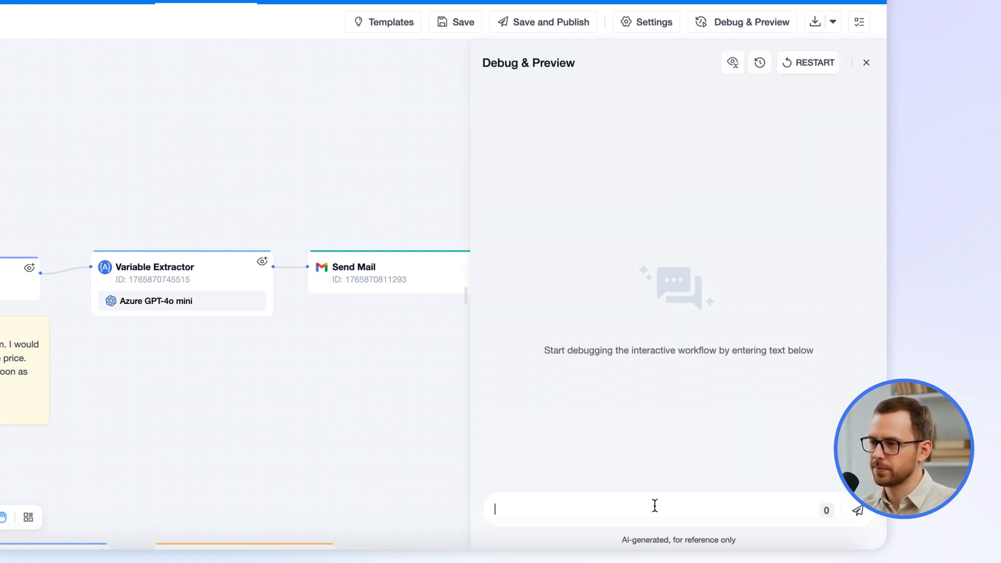
{"action": "key", "text": "ctrl+v"}
{"action": "left_click", "coordinate": [858, 510]}
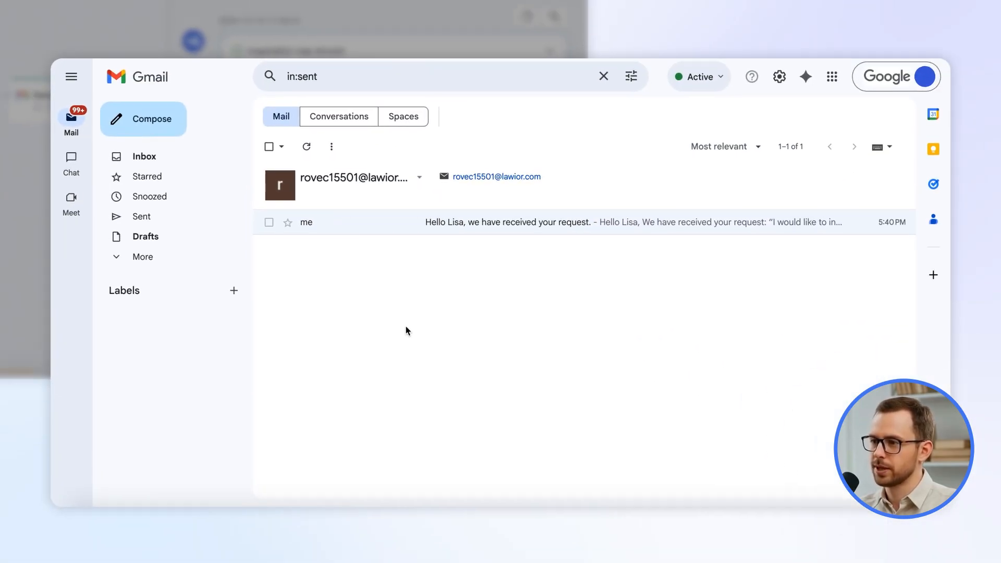
Step: Switch to Gmail and open the sent request-received email to check its subject, greeting and quoted request
{"action": "left_click", "coordinate": [470, 232]}
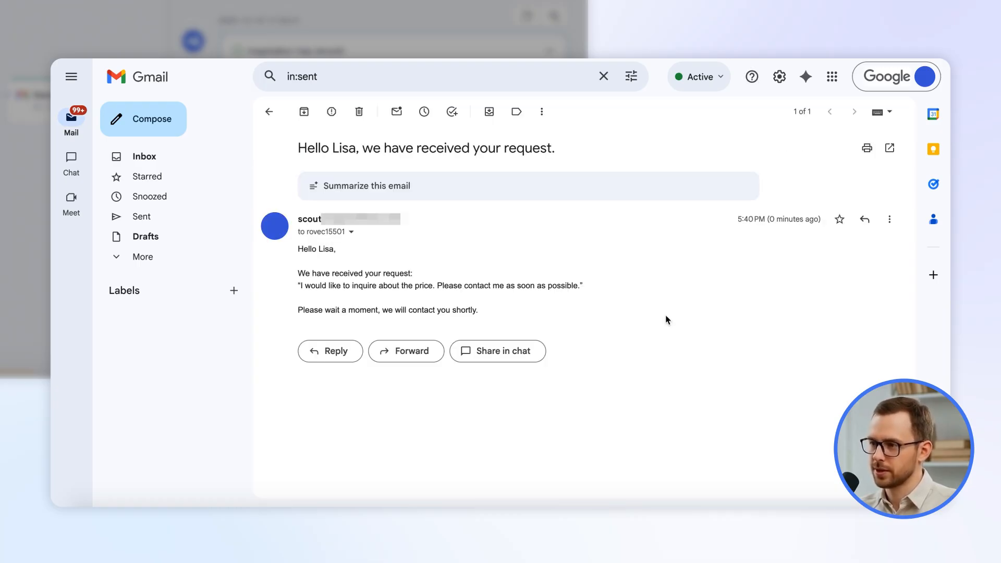
{"action": "left_click", "coordinate": [327, 253]}
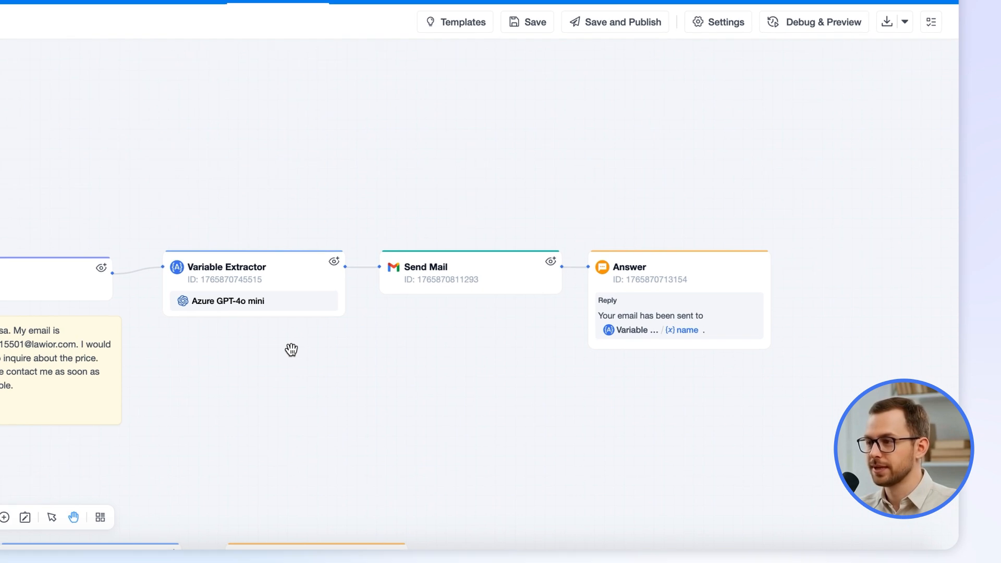
Step: Compare the Variable Extractor's name, email and request variables with their use in Send Mail's recipient, subject and body
{"action": "left_click", "coordinate": [230, 272]}
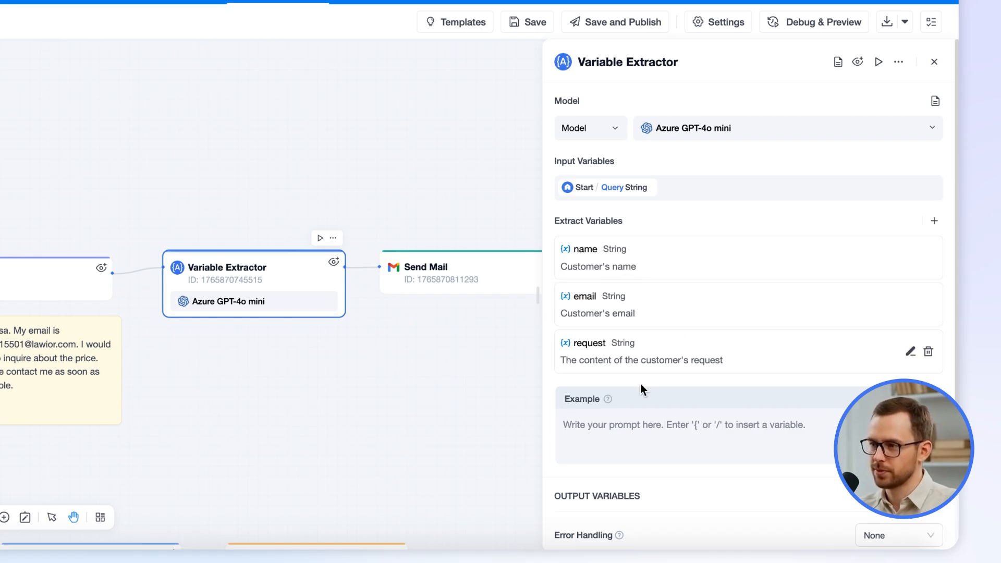
{"action": "left_click", "coordinate": [934, 61]}
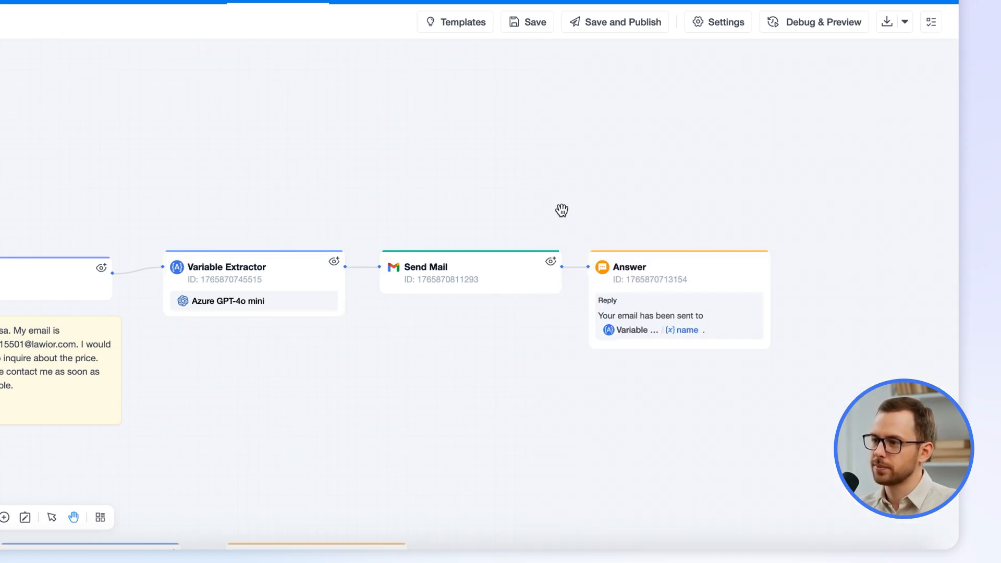
{"action": "left_click", "coordinate": [468, 269]}
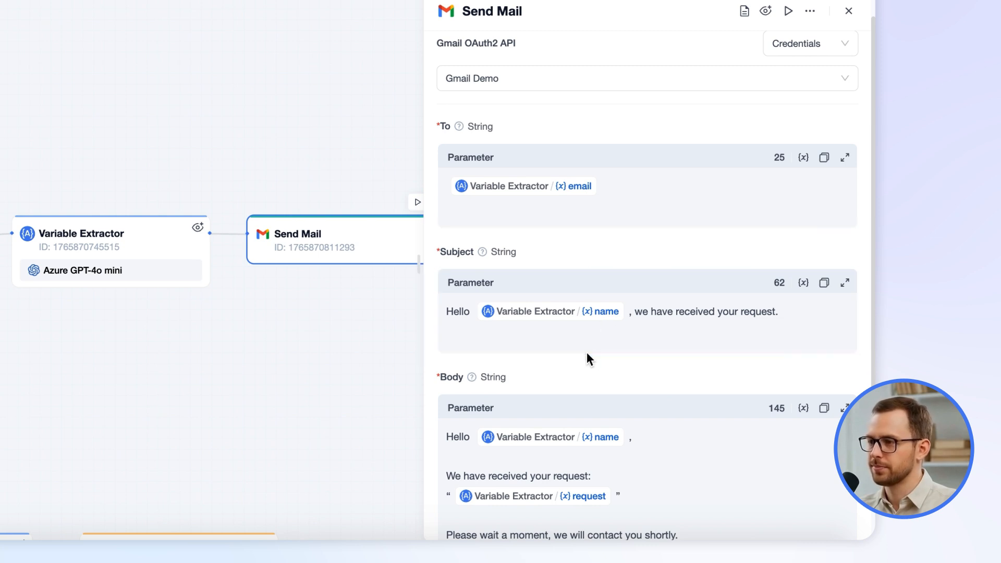
{"action": "scroll", "coordinate": [587, 353], "scroll_direction": "down", "scroll_amount": 3}
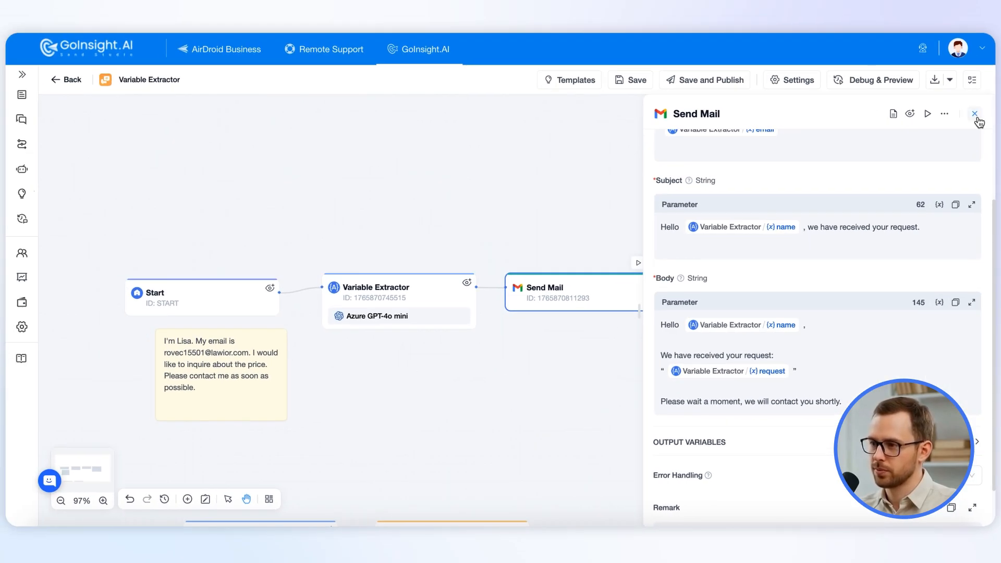
{"action": "left_click", "coordinate": [974, 114]}
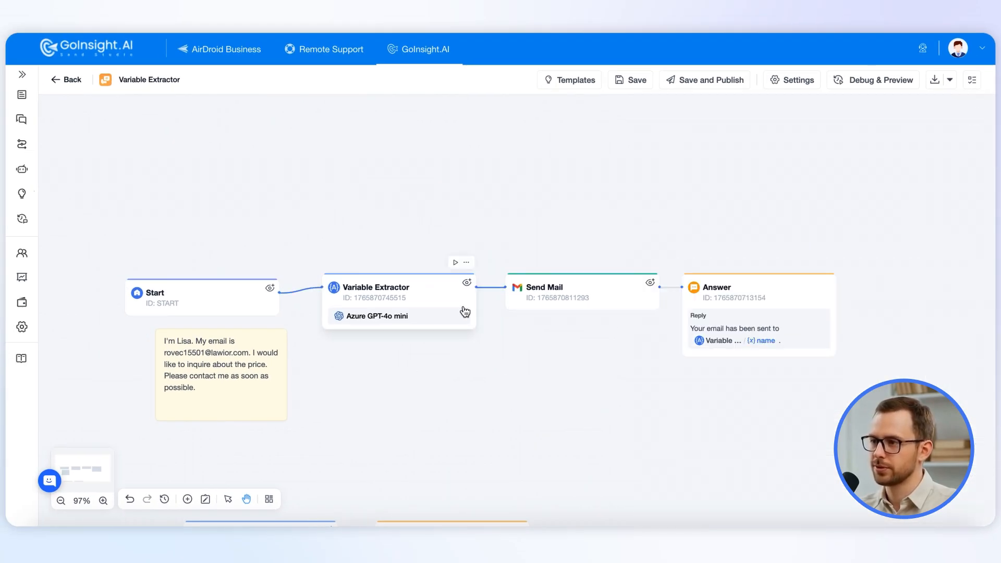
{"action": "left_click", "coordinate": [347, 292]}
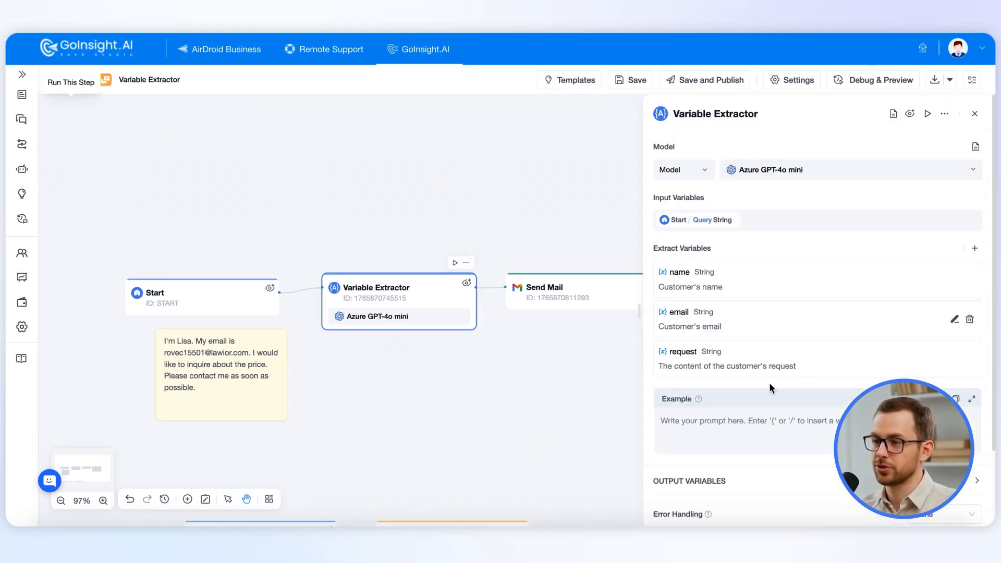